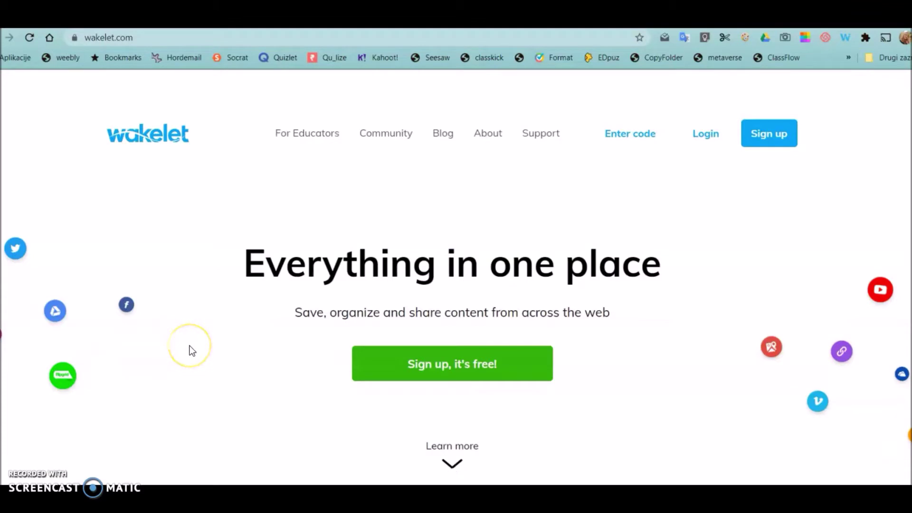
Step: Log in to Wakelet with the owner's existing Google account
click(139, 256)
click(215, 225)
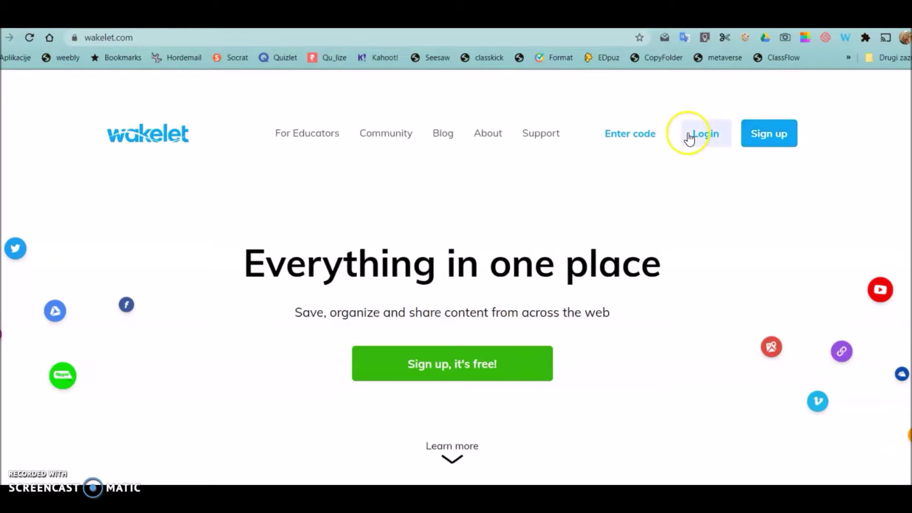
click(705, 136)
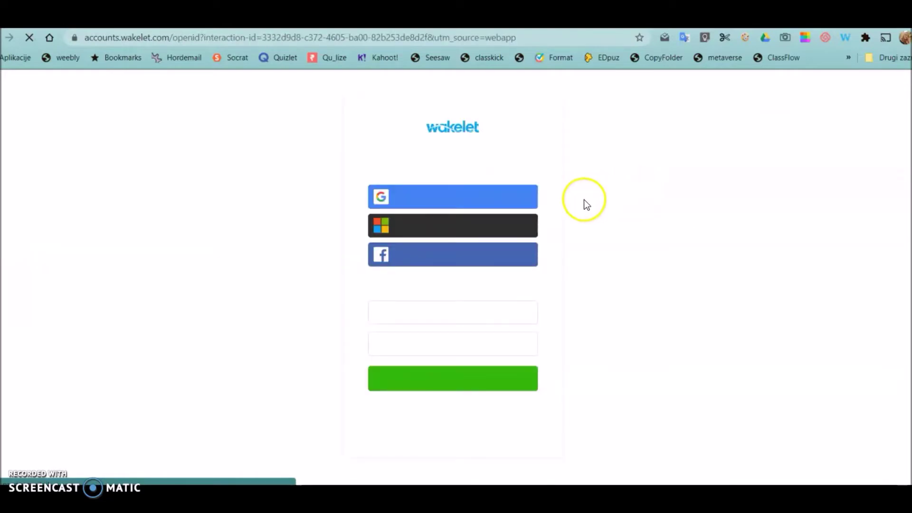
click(434, 200)
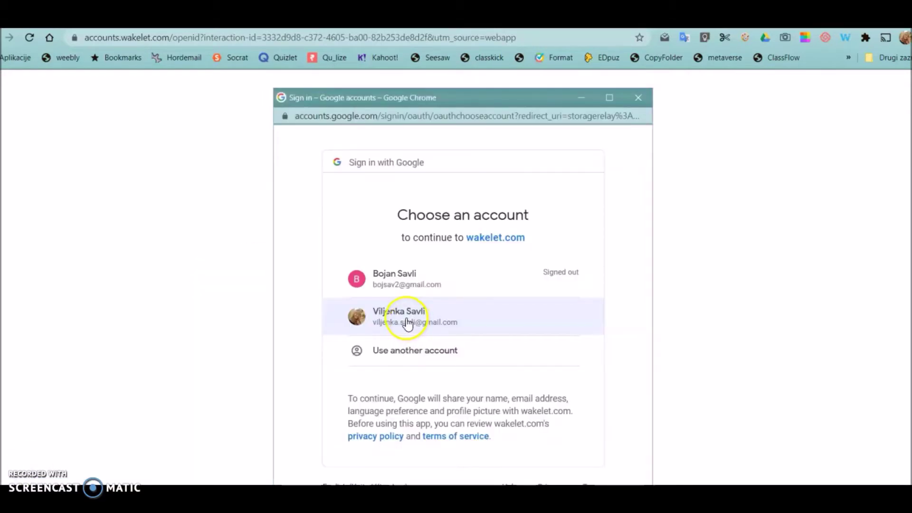
click(407, 322)
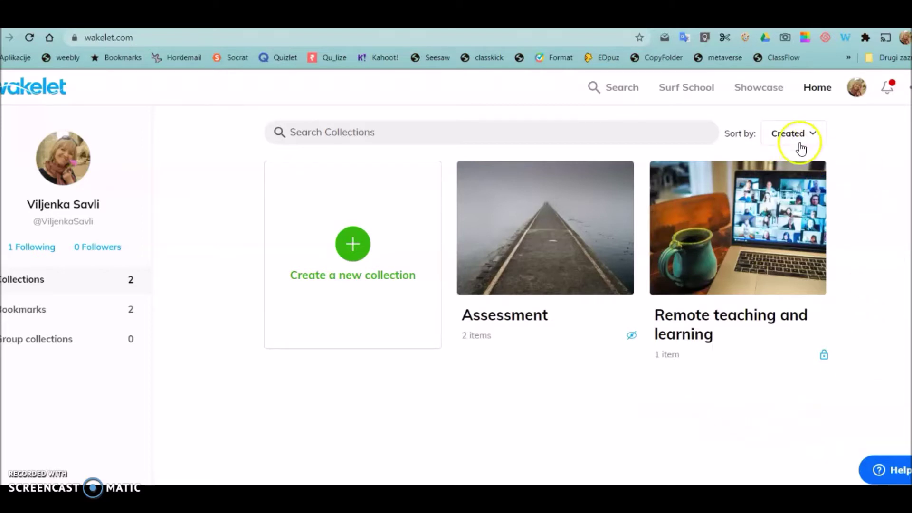
Step: Go to the account's own profile page and start editing the profile
click(863, 92)
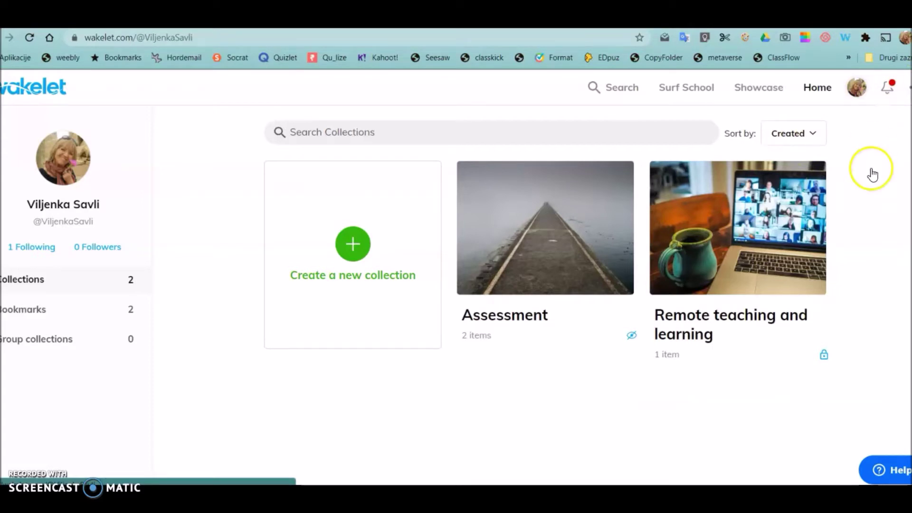
click(857, 87)
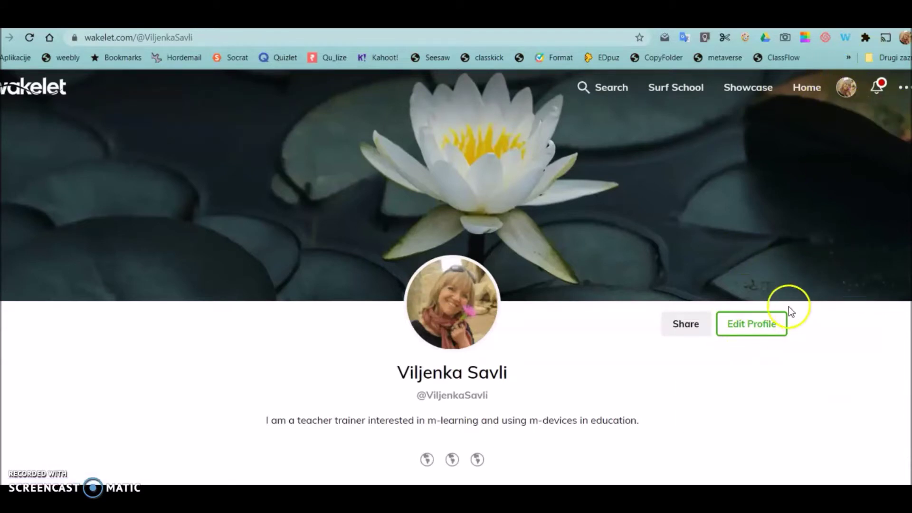
click(755, 325)
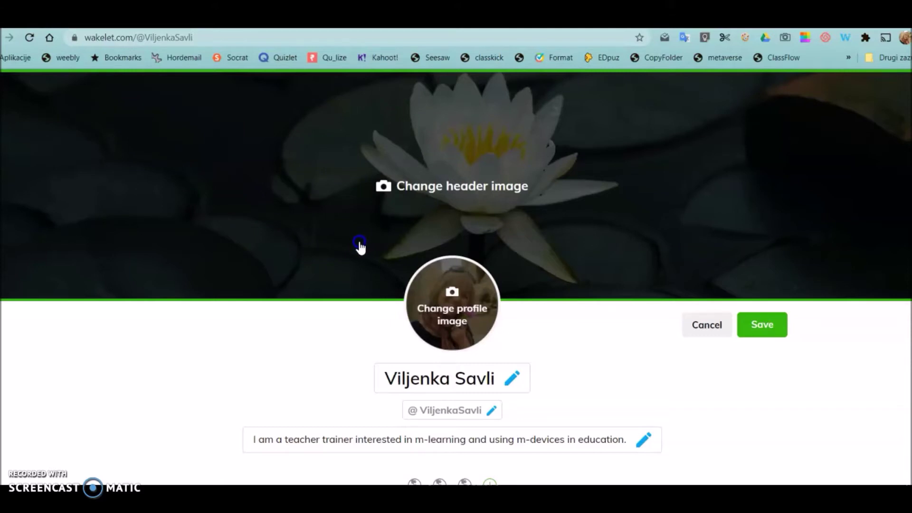
Step: Look at the options for changing the profile image and leave them without choosing one
click(426, 257)
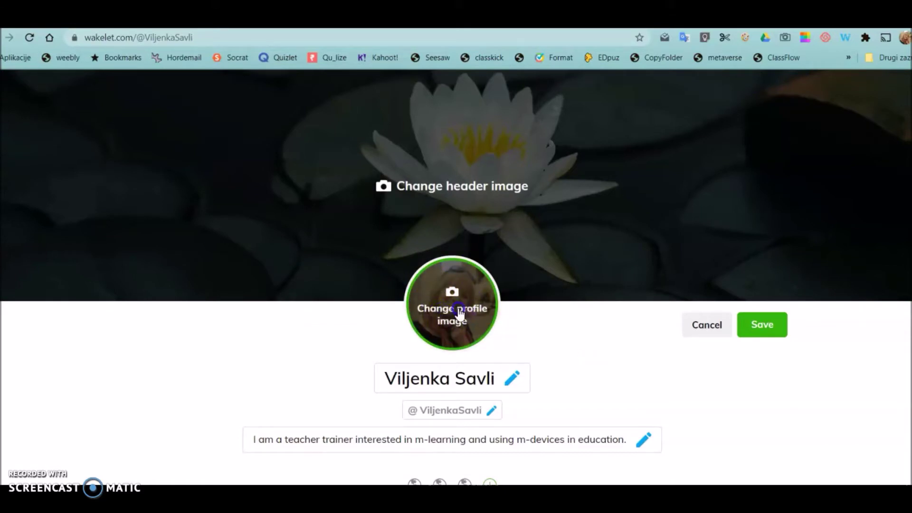
click(478, 306)
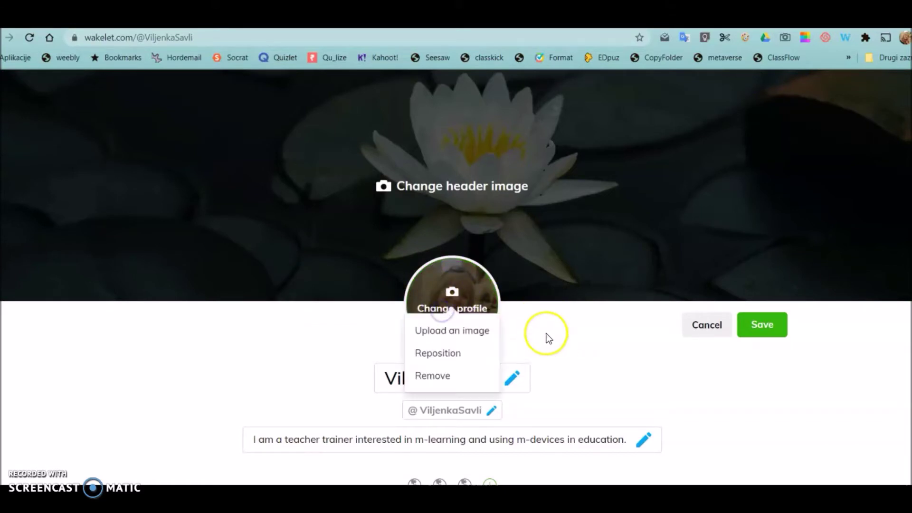
click(571, 332)
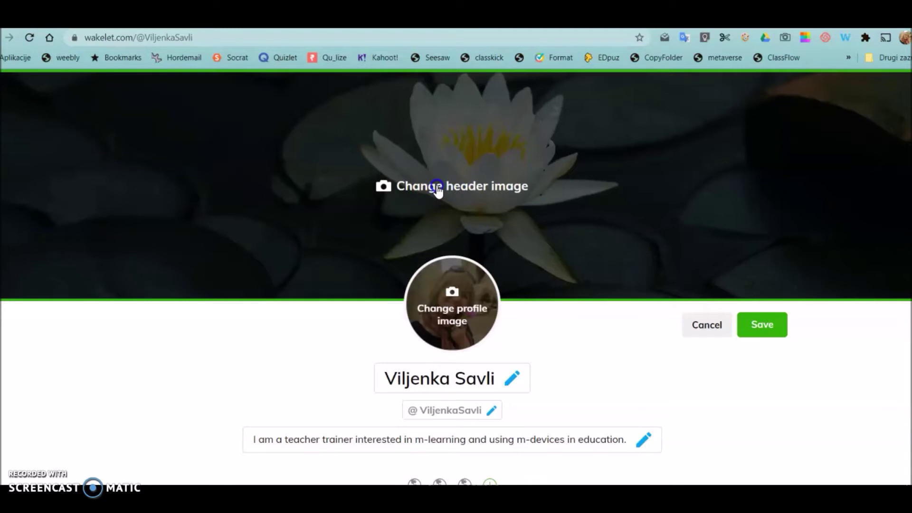
Step: Browse the Unsplash photo library for the profile's header image and close it without picking a photo
click(387, 190)
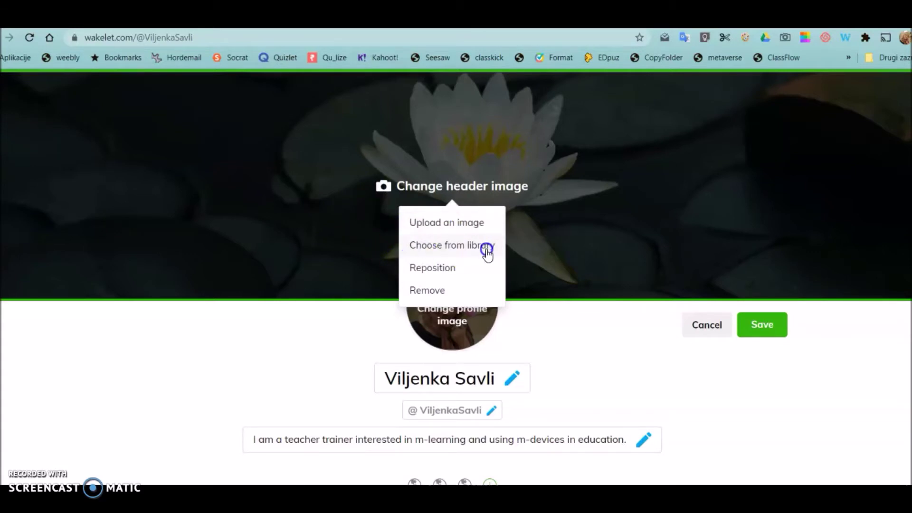
click(424, 243)
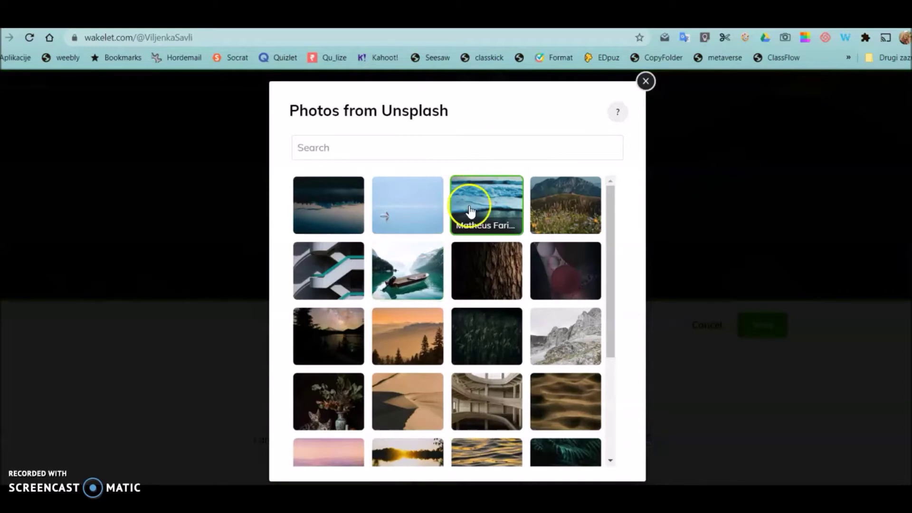
scroll(545, 306, down, 5)
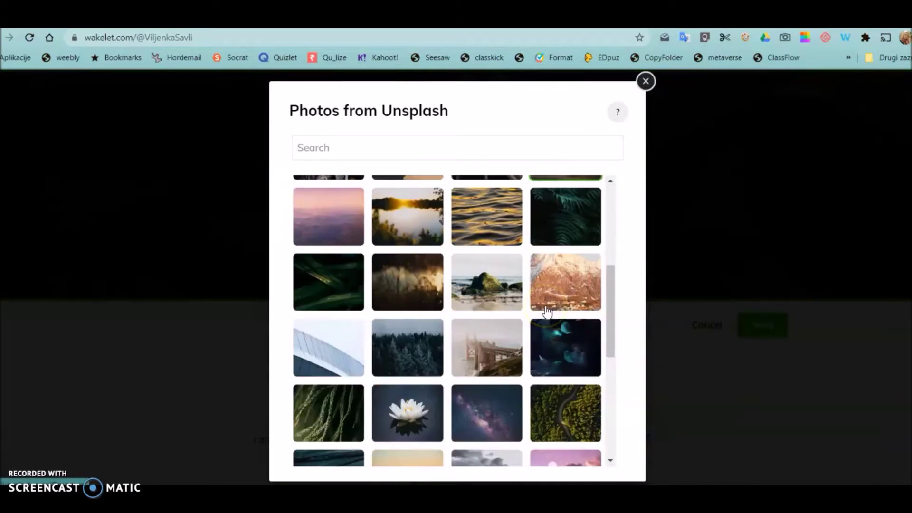
click(304, 147)
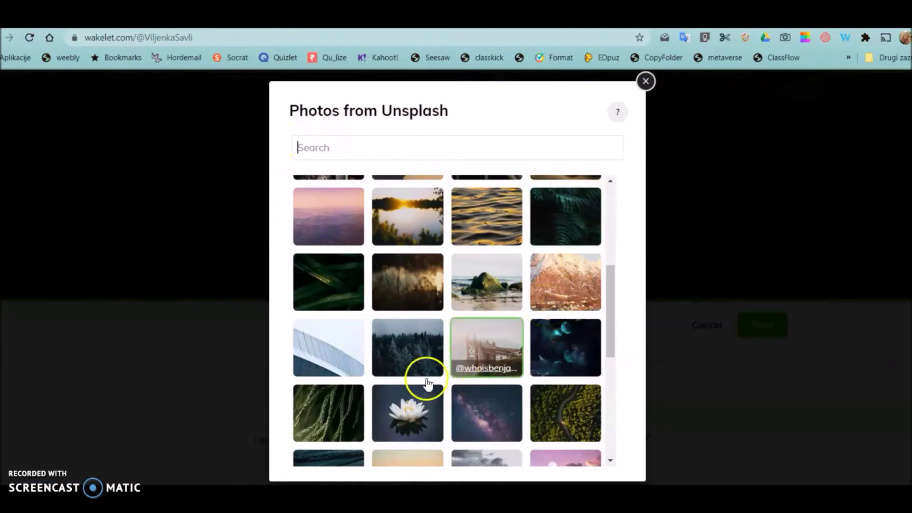
click(646, 81)
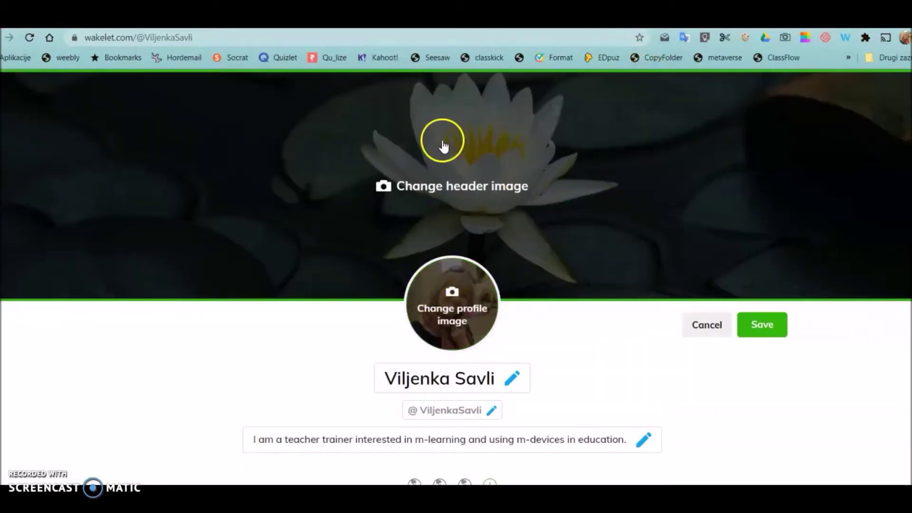
Step: Review the website links listed on the profile, then save the links and the profile
scroll(571, 250, down, 2)
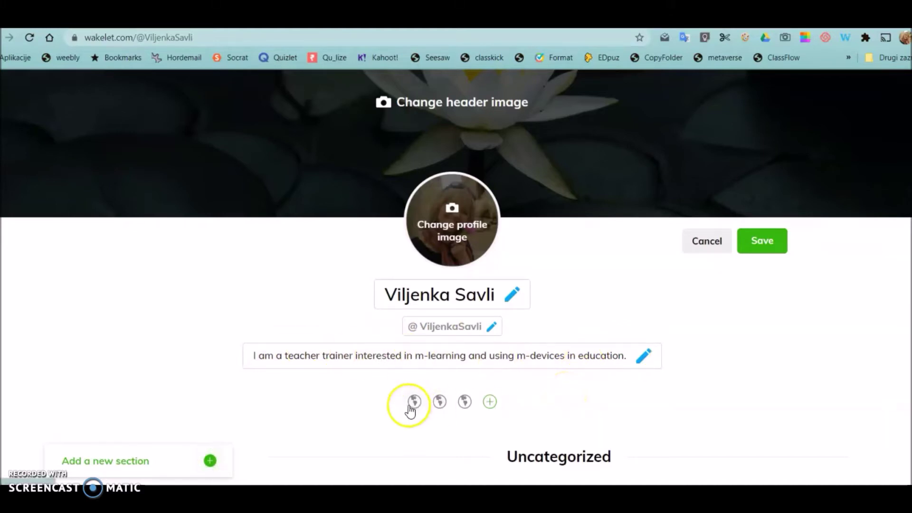
click(492, 403)
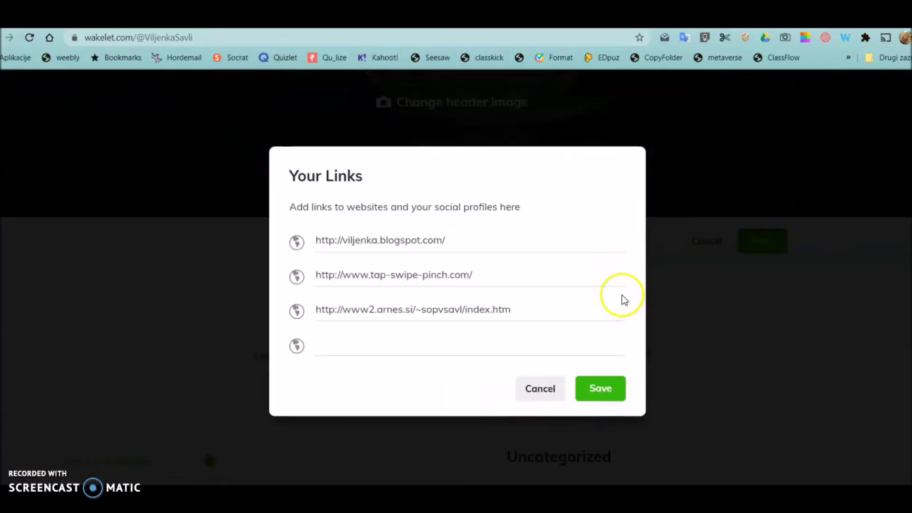
click(599, 389)
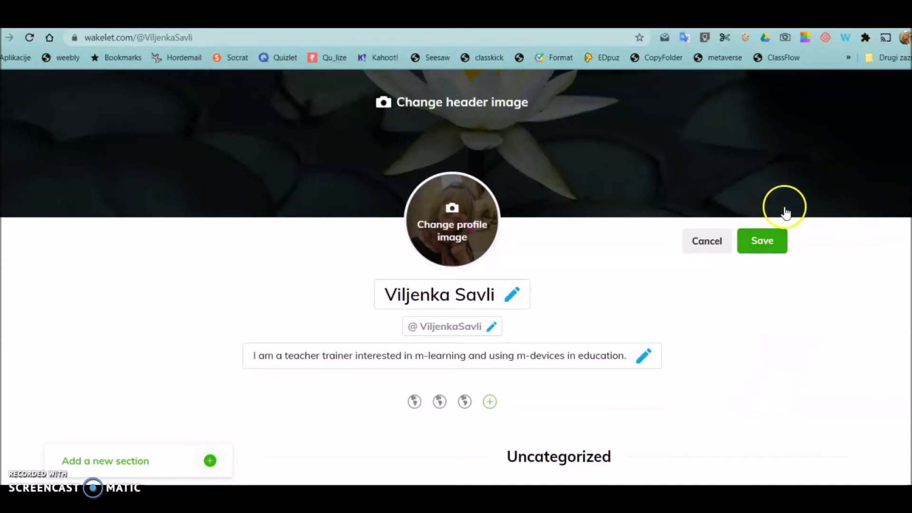
click(769, 243)
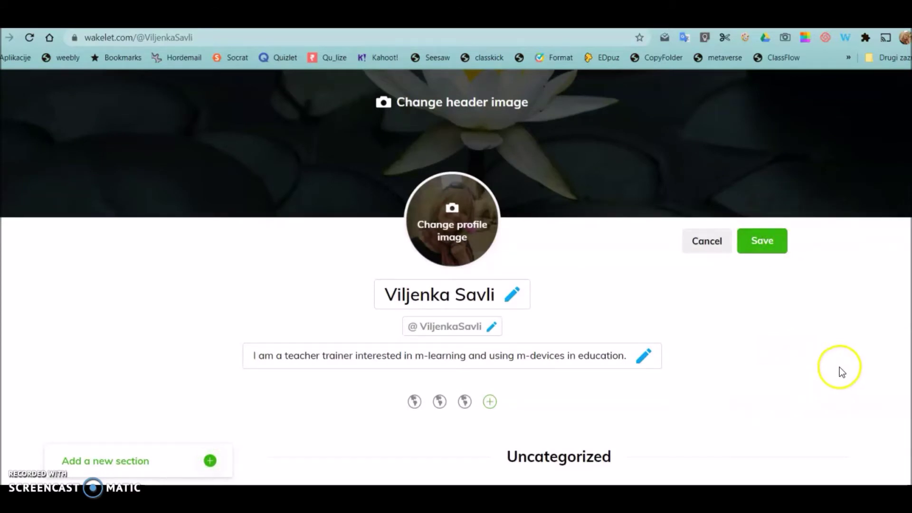
click(761, 244)
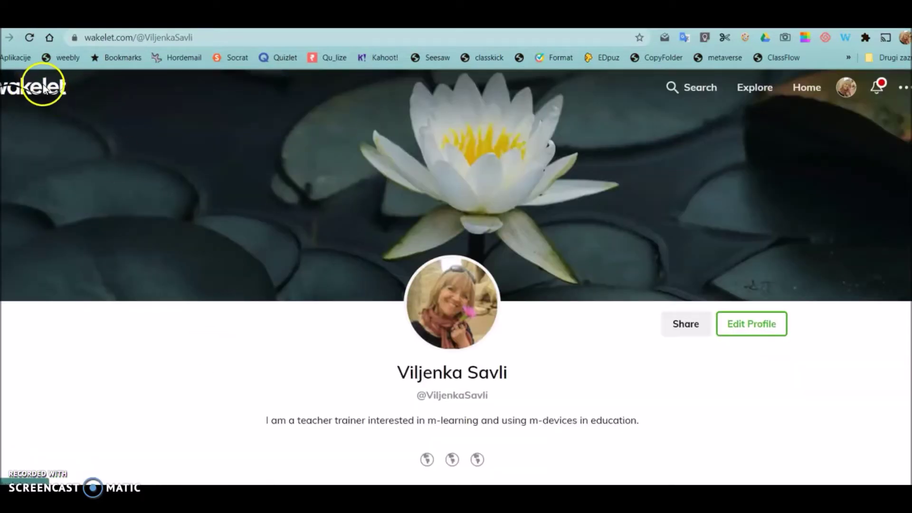
Step: Create a new collection from the home page and search the Unsplash cover image library for "Walking"
click(44, 87)
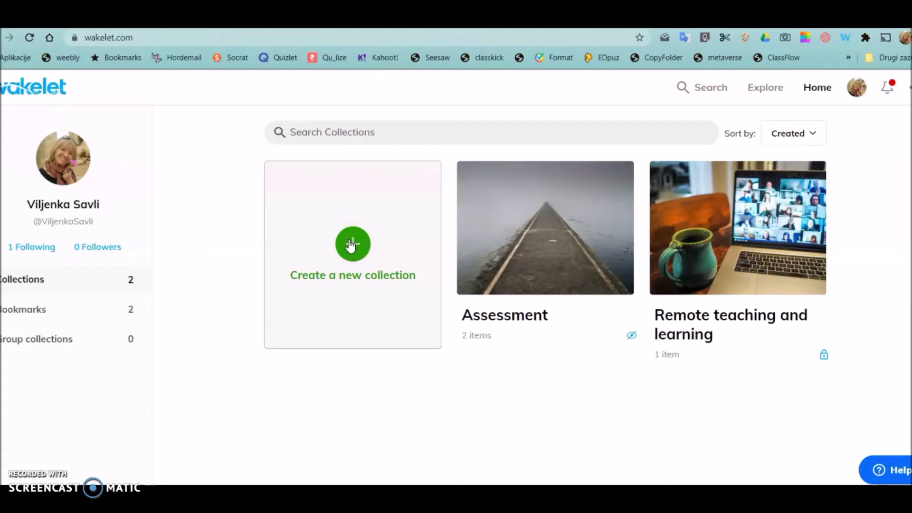
click(353, 246)
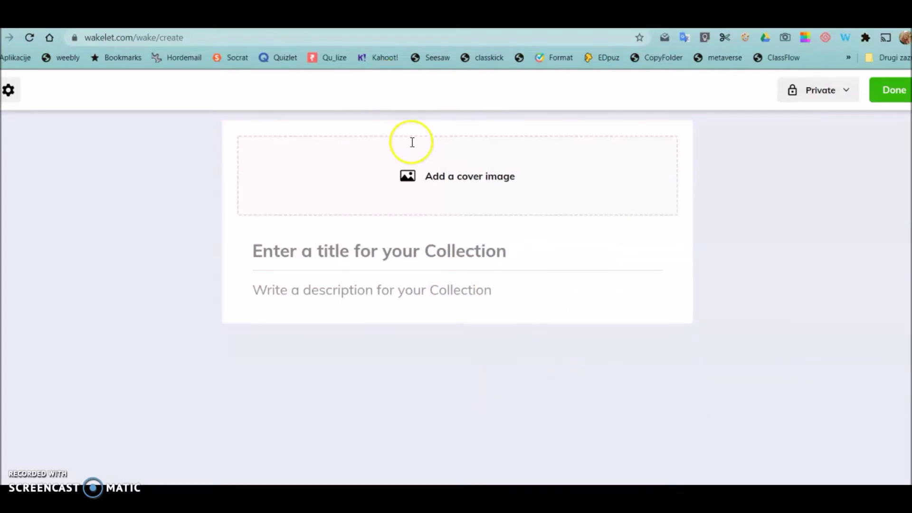
click(402, 183)
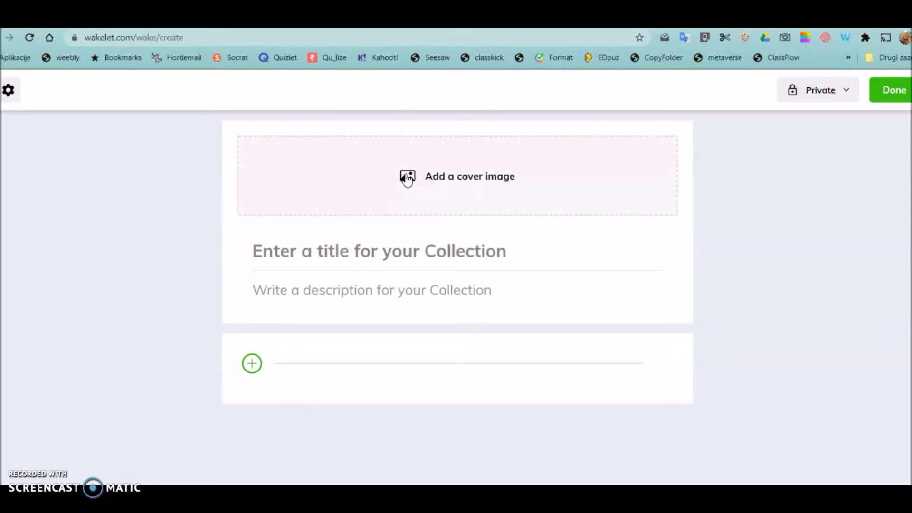
click(407, 179)
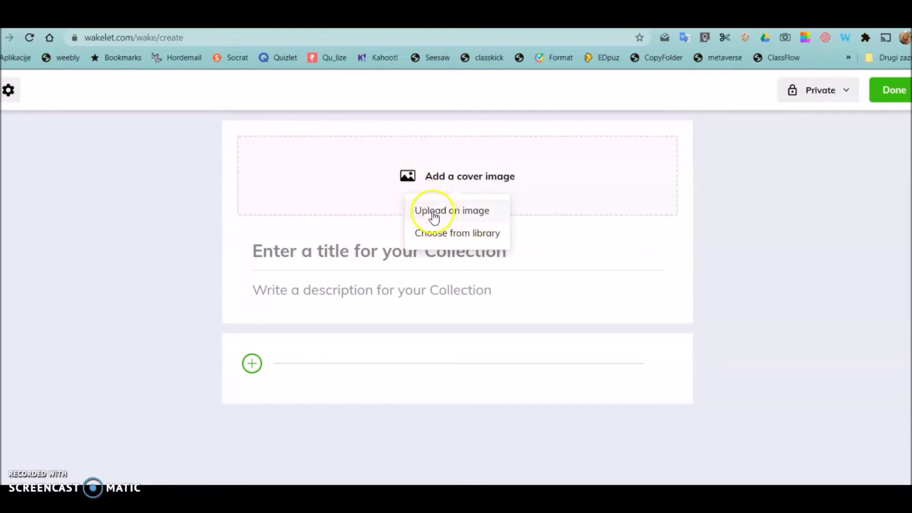
click(447, 234)
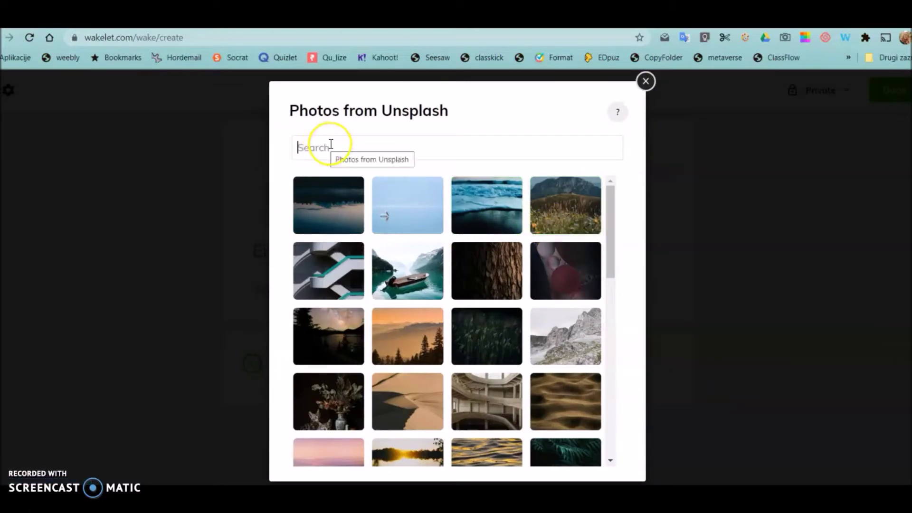
text(W)
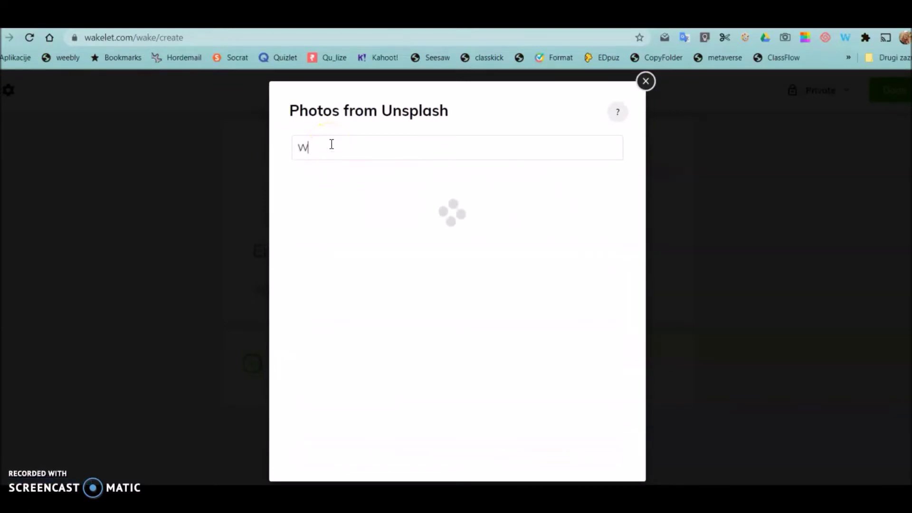
text(alking)
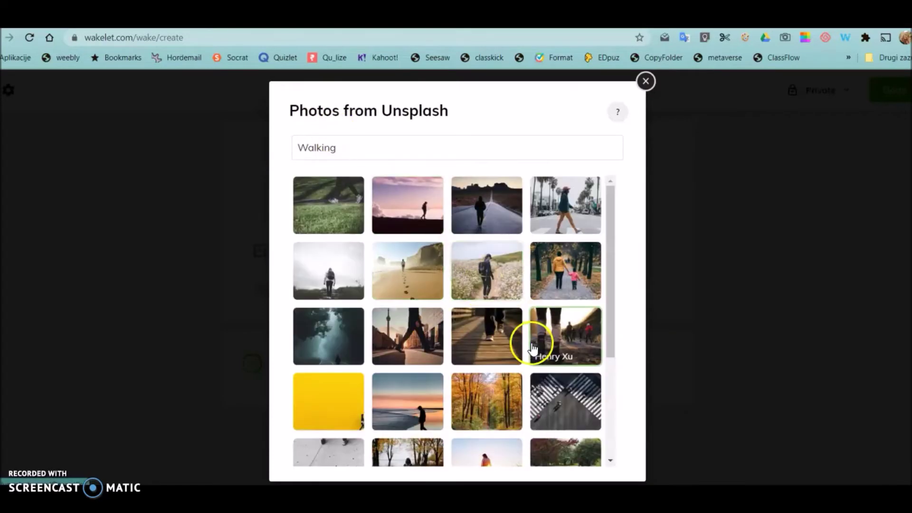
Step: Choose the photo of a person walking in pink sneakers as the collection's cover image
scroll(497, 372, down, 3)
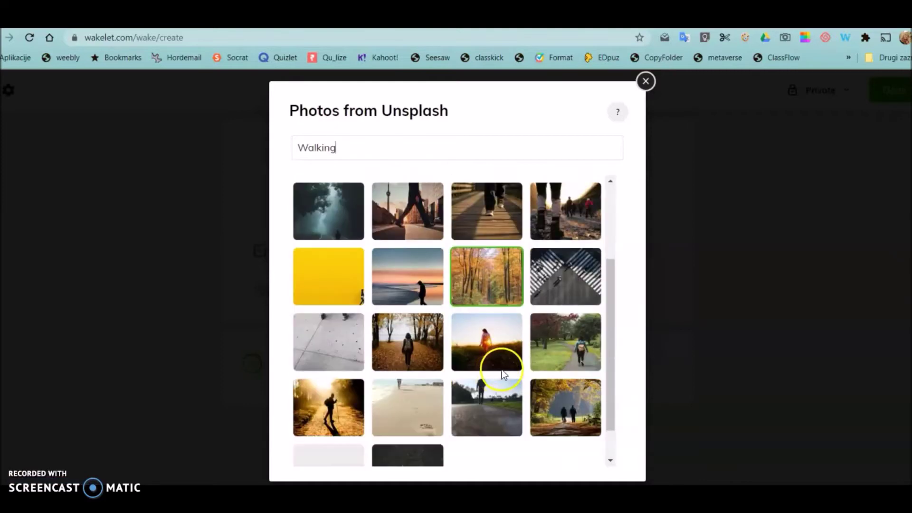
scroll(501, 361, down, 3)
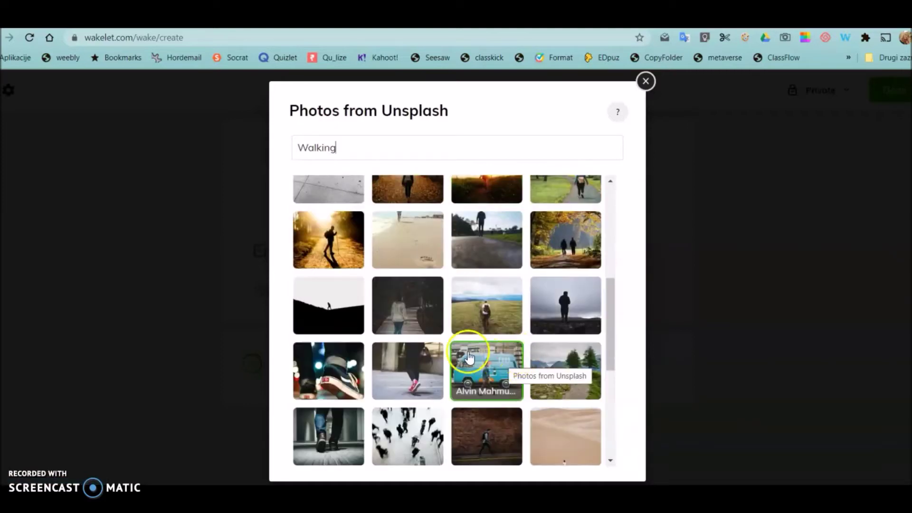
scroll(533, 307, down, 3)
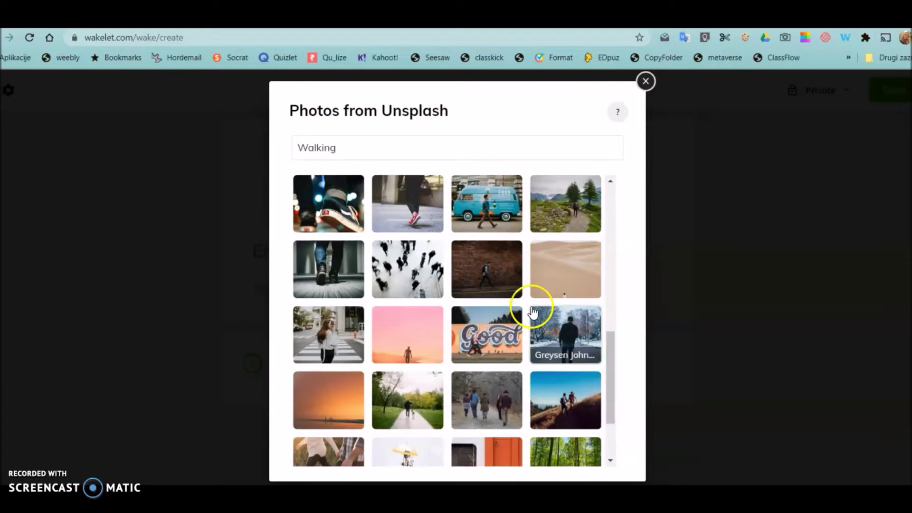
scroll(534, 308, down, 2)
scroll(538, 313, up, 10)
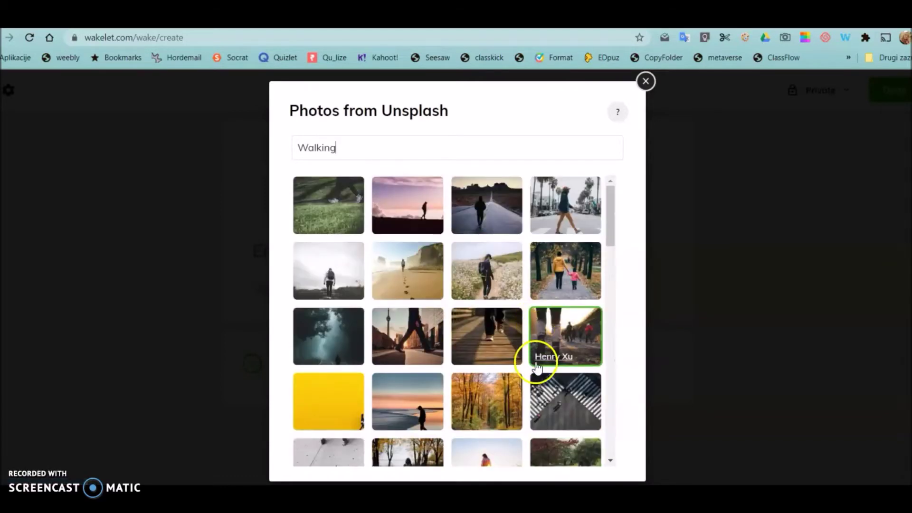
scroll(541, 390, down, 2)
scroll(542, 416, down, 3)
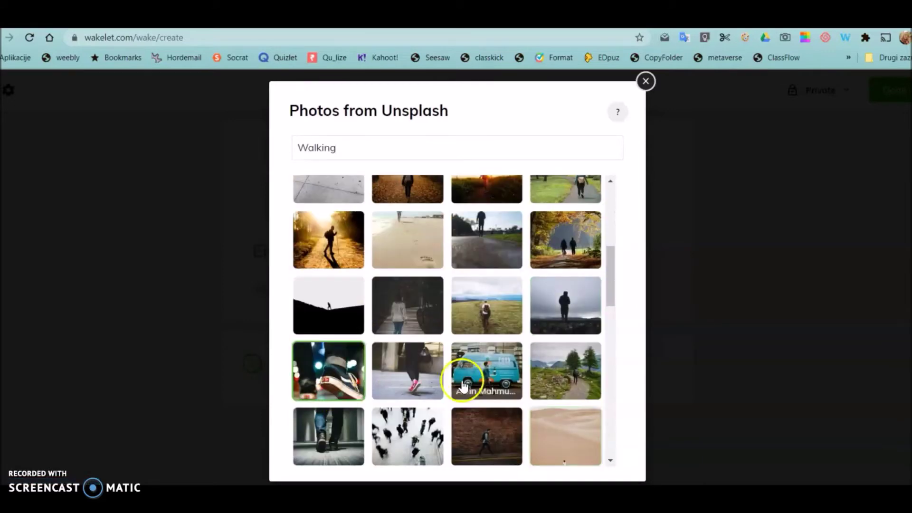
click(415, 383)
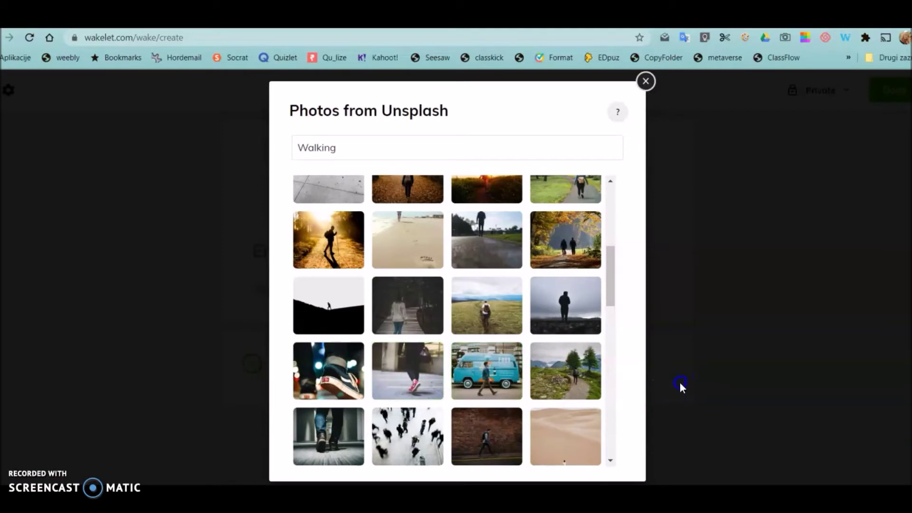
Step: Change the collection's cover layout to Half cover image
click(568, 442)
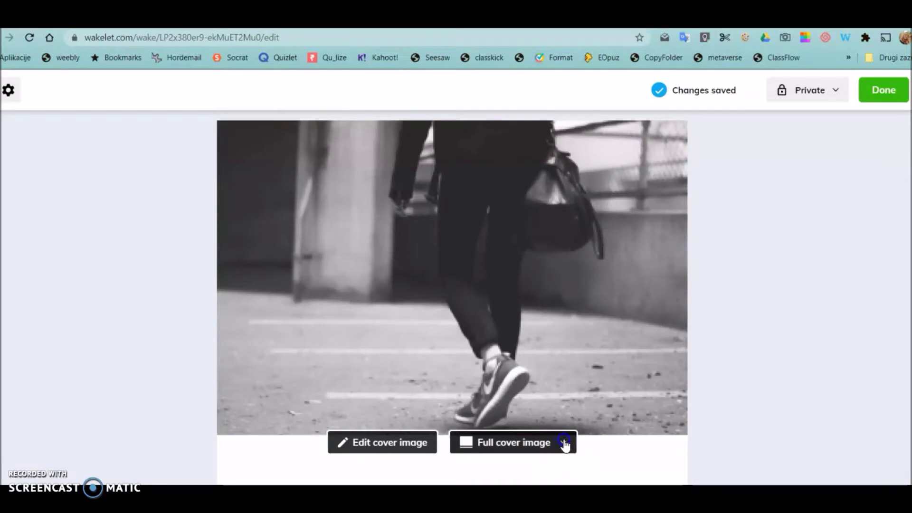
click(564, 443)
click(472, 375)
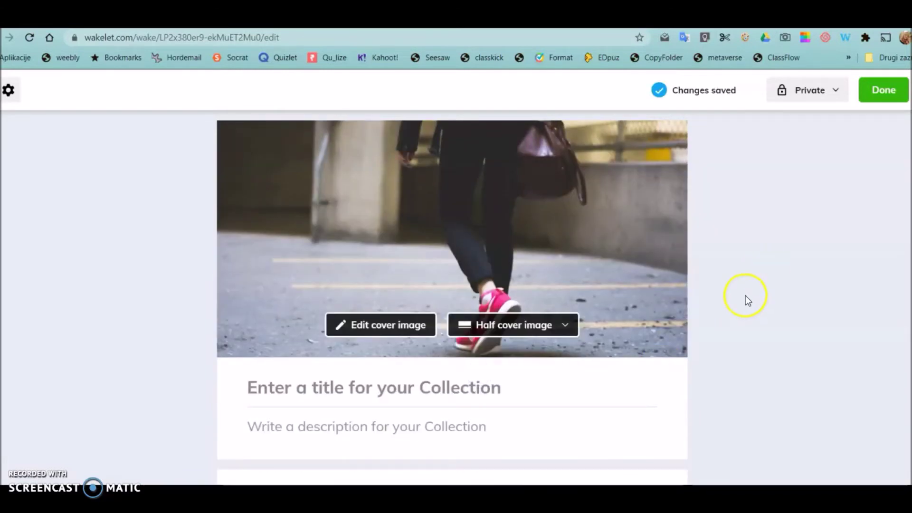
Step: Title the collection "Hoja - rekreativno v naravi"
scroll(746, 297, down, 1)
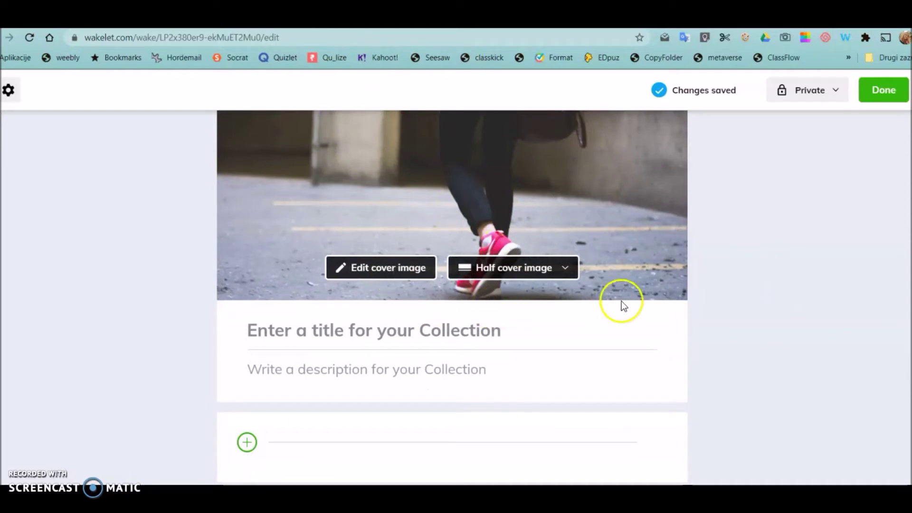
click(249, 331)
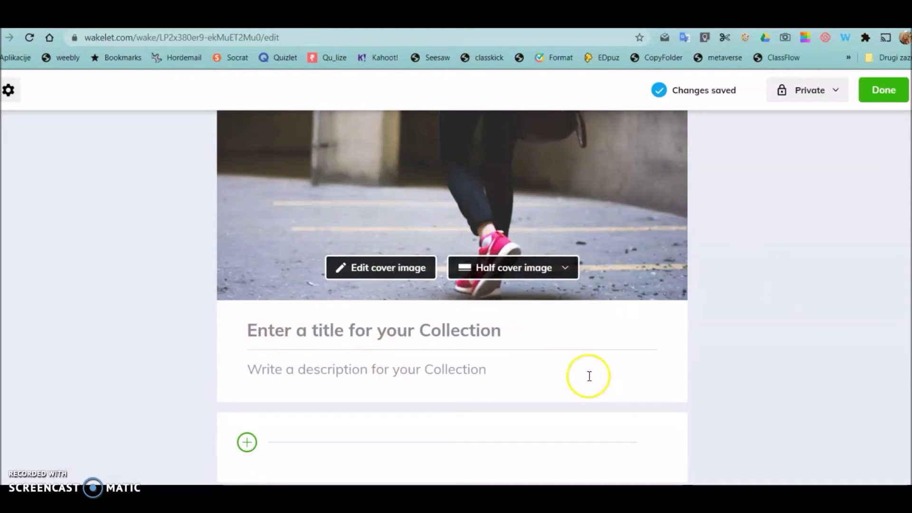
text(Hoja -)
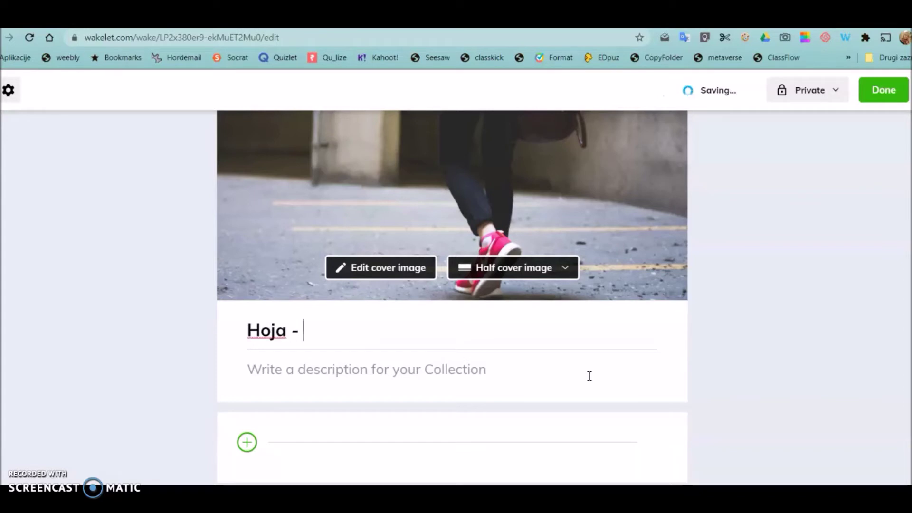
text( rekreat)
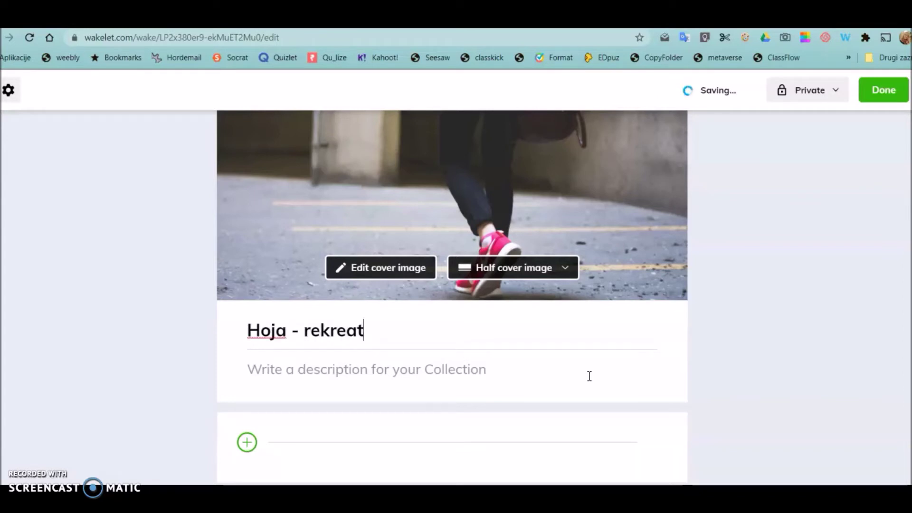
text(ivno v naravi)
Step: Enter the collection description "Vse o hoji v naravi, prednosti, slabosti"
click(245, 372)
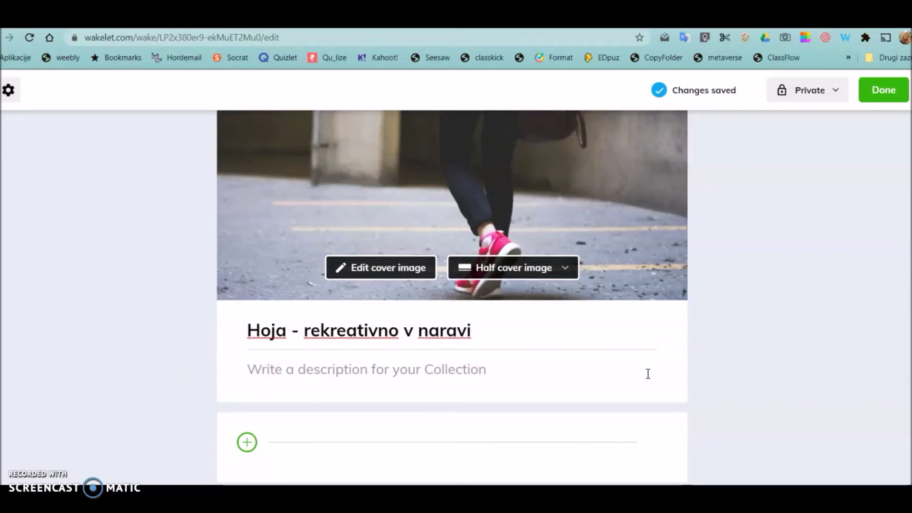
text(Vse o hoji v naravi, p)
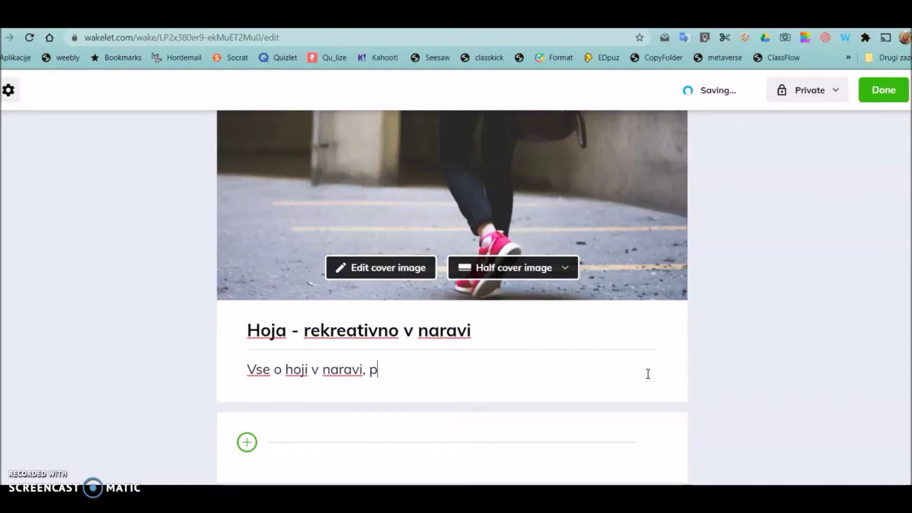
text(, slabosti)
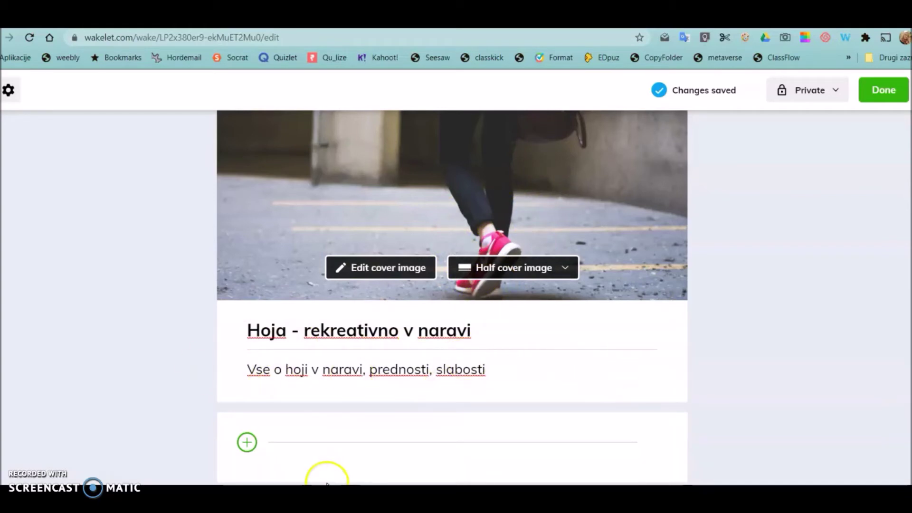
click(248, 442)
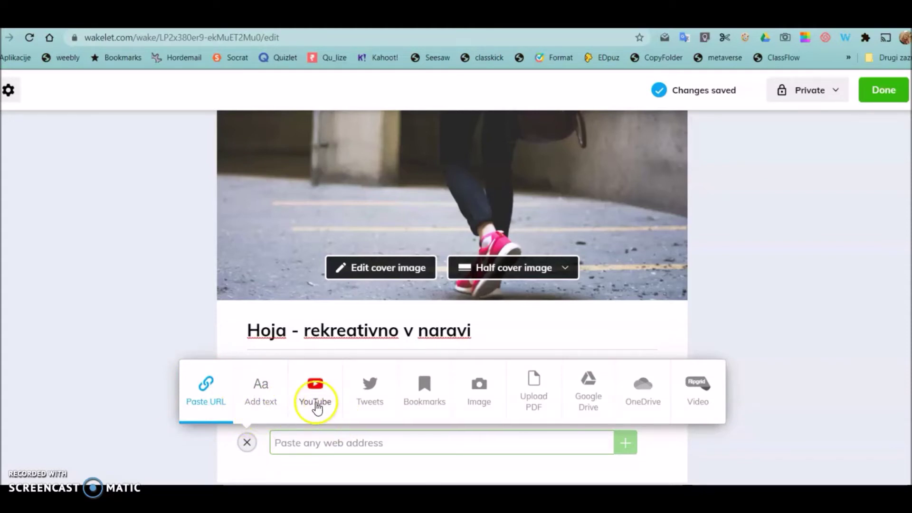
click(374, 414)
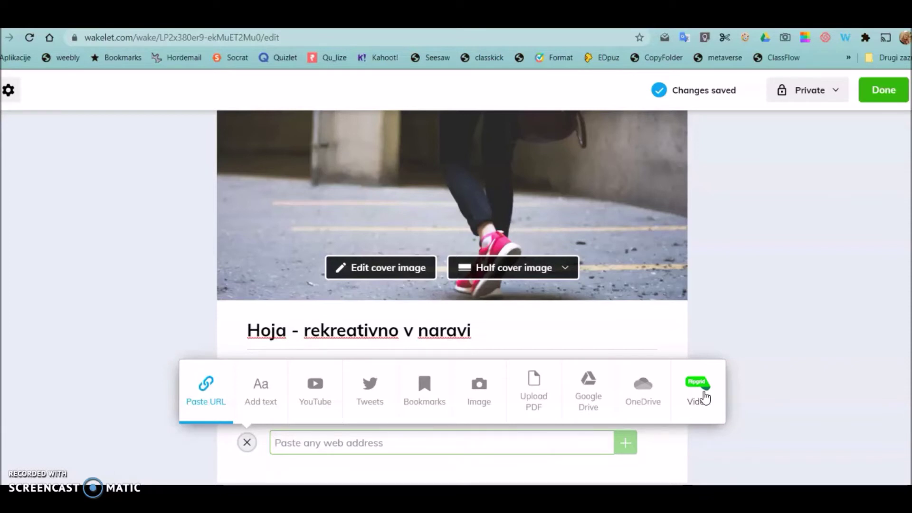
click(441, 459)
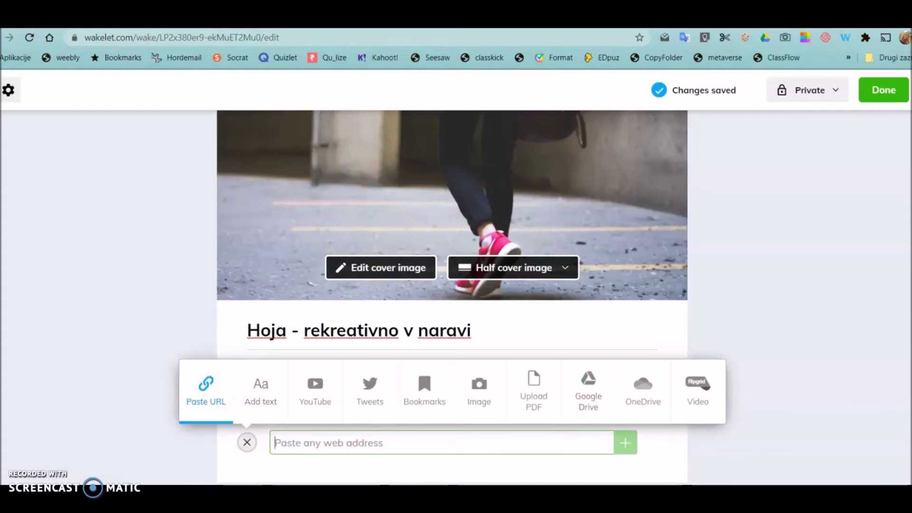
text(Rada hodim in menim, da je to zdravo. Vsak dan po)
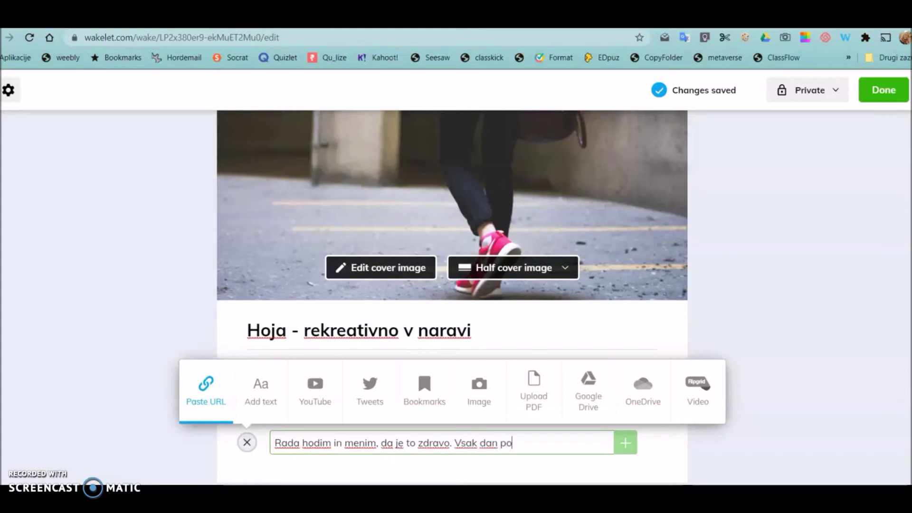
text(skusim doseči )
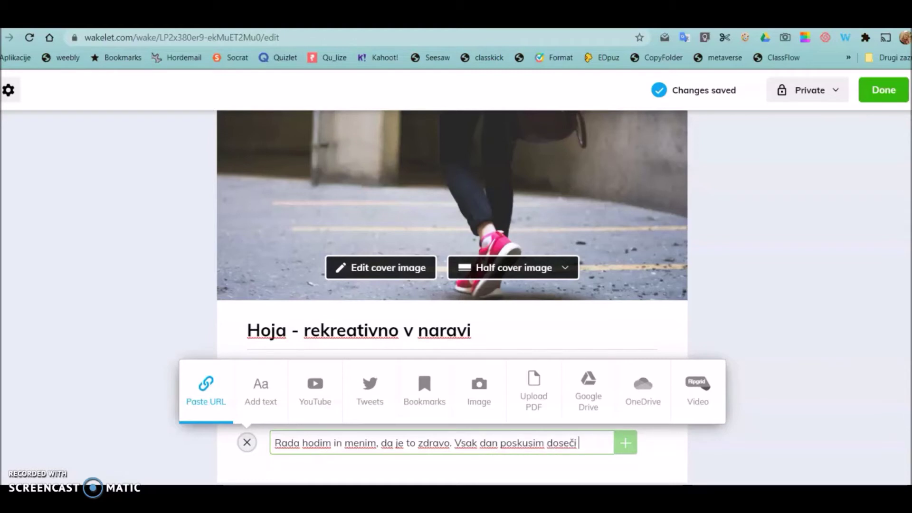
text(vsaj 10)
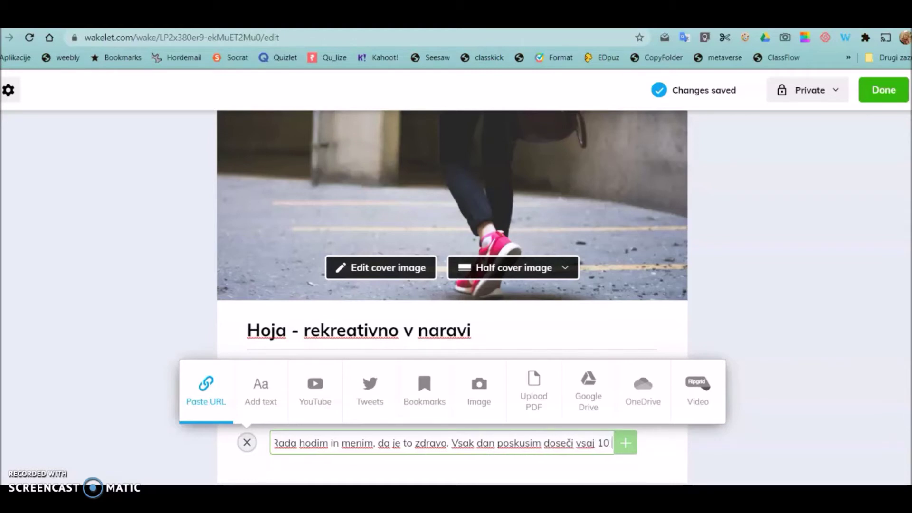
text( 000 korakov.)
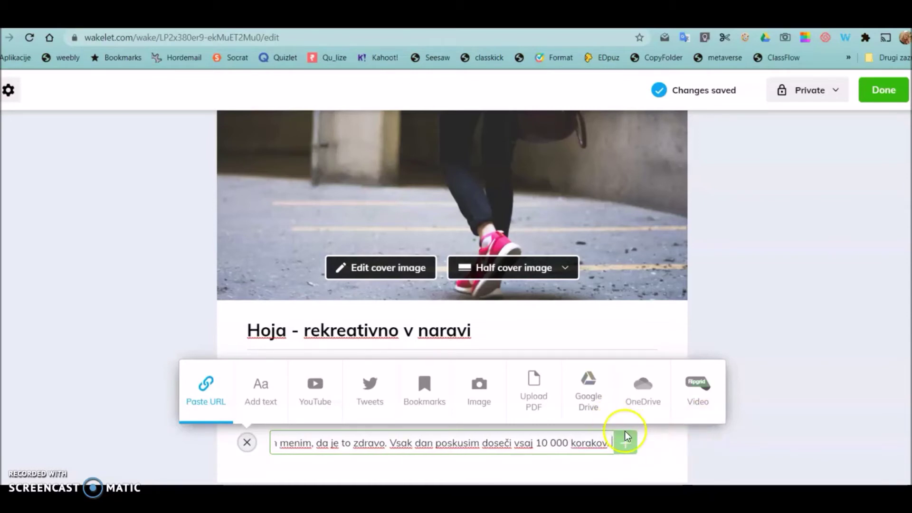
click(681, 449)
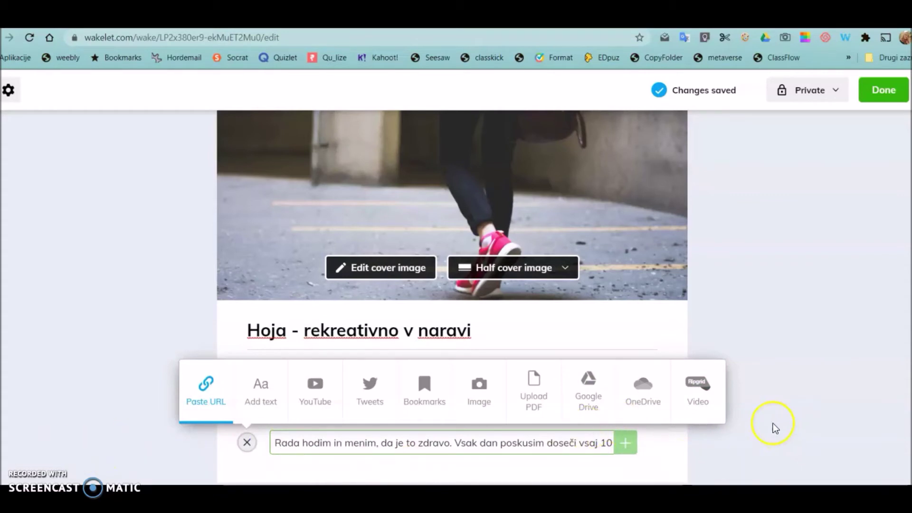
Step: Write the text item "Rada hodim in vsak dan opravim vsaj 10 000 korakov." in the collection and save it
click(247, 330)
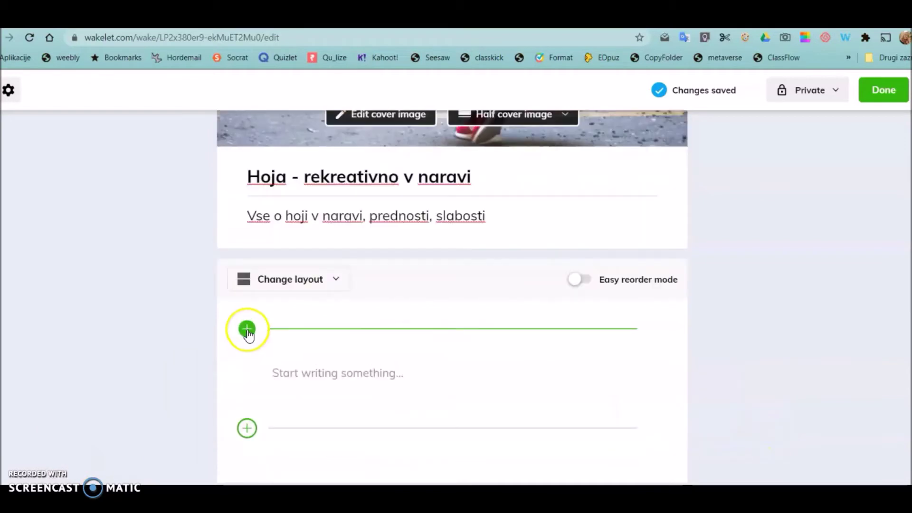
click(268, 288)
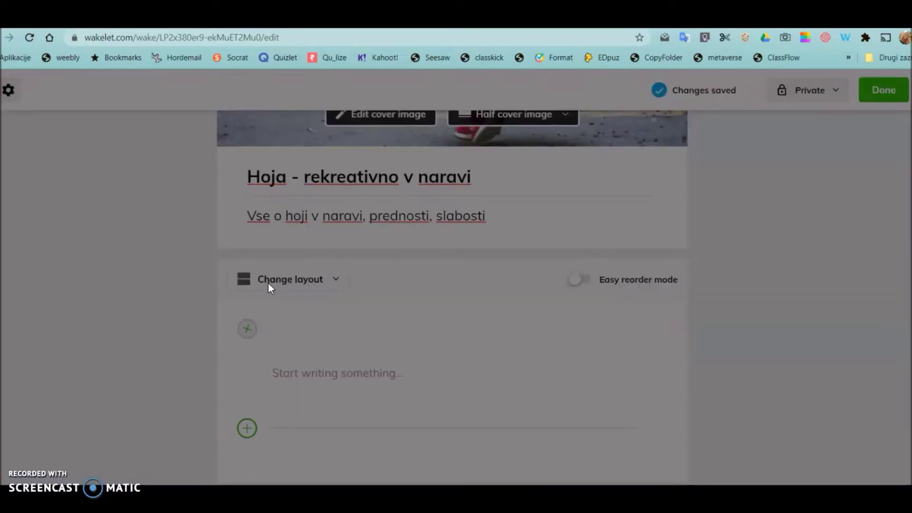
click(281, 393)
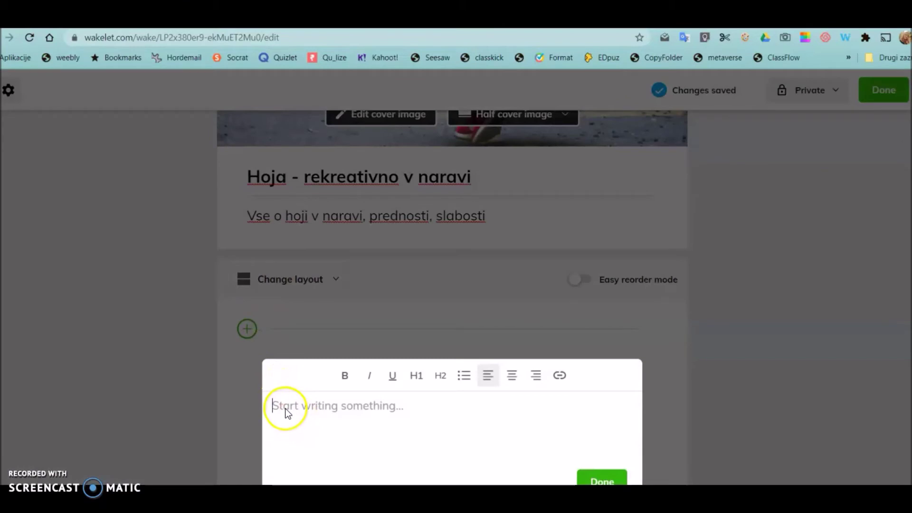
text(Rada ho)
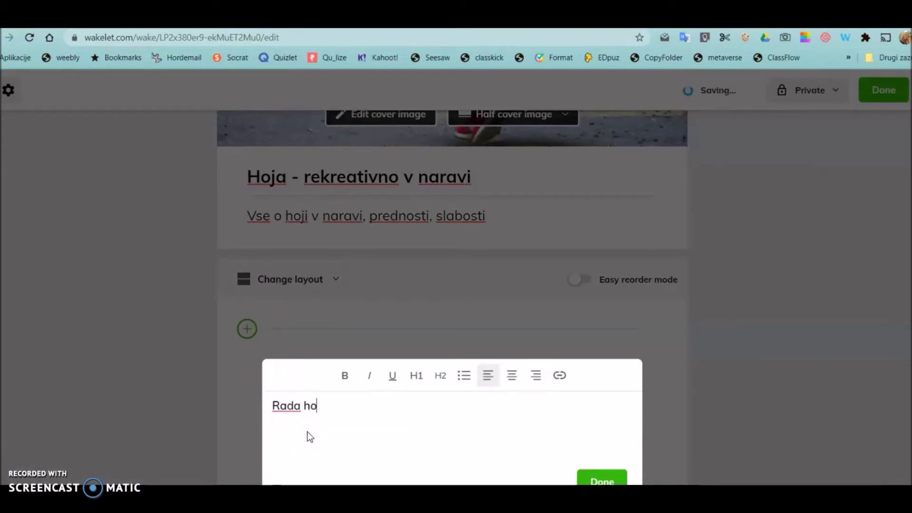
text(dim in v)
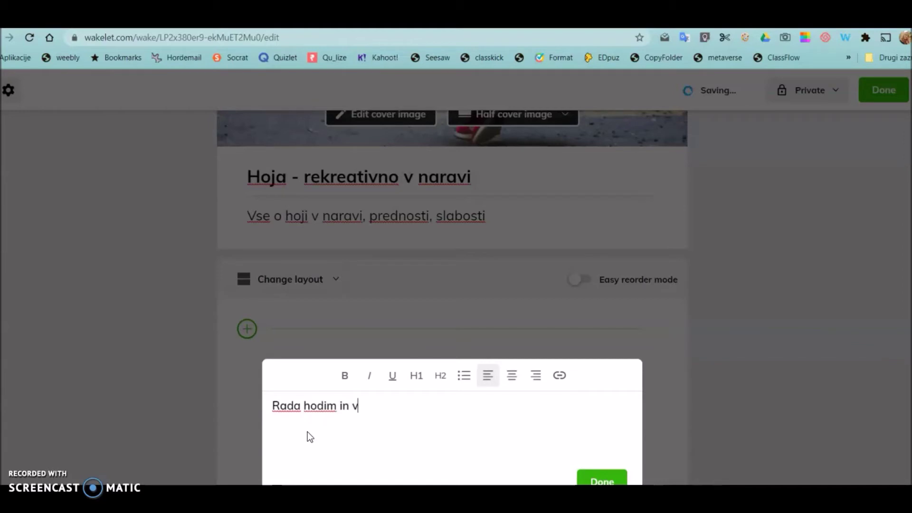
text(sak dan )
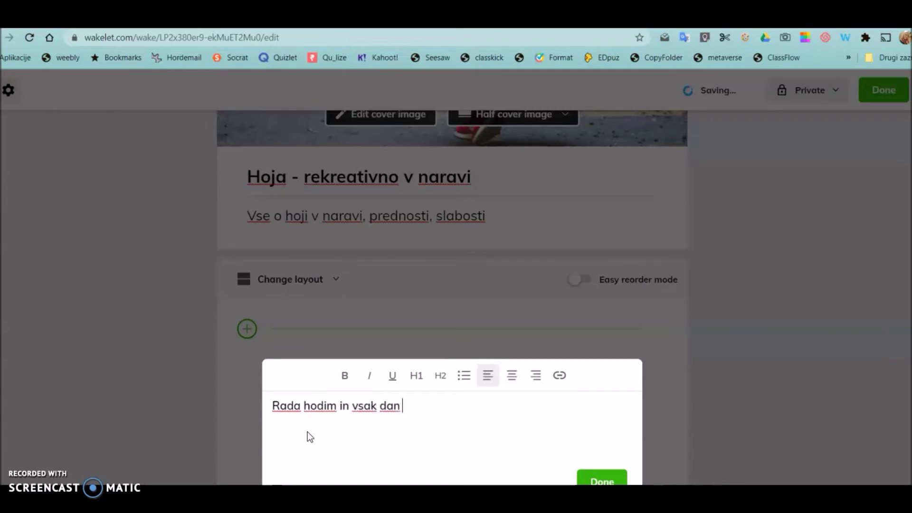
text(opravim )
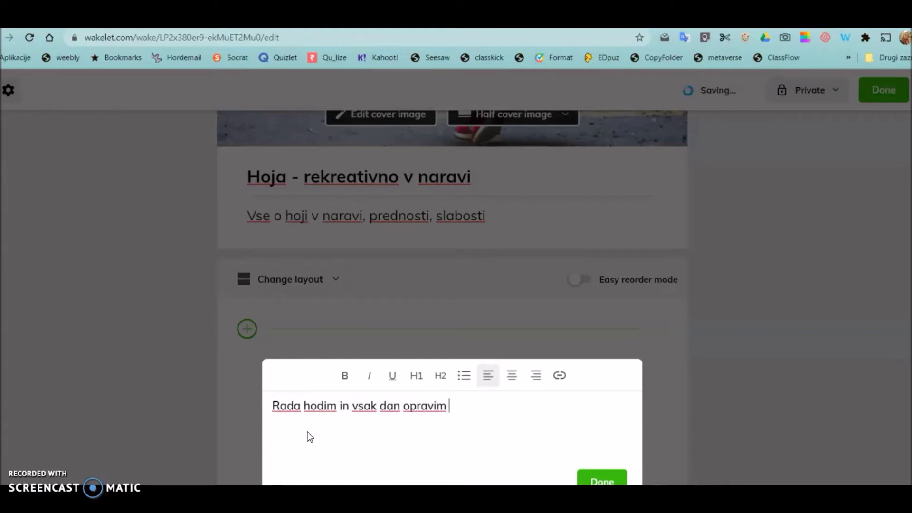
text(vsaj 10 000 kor)
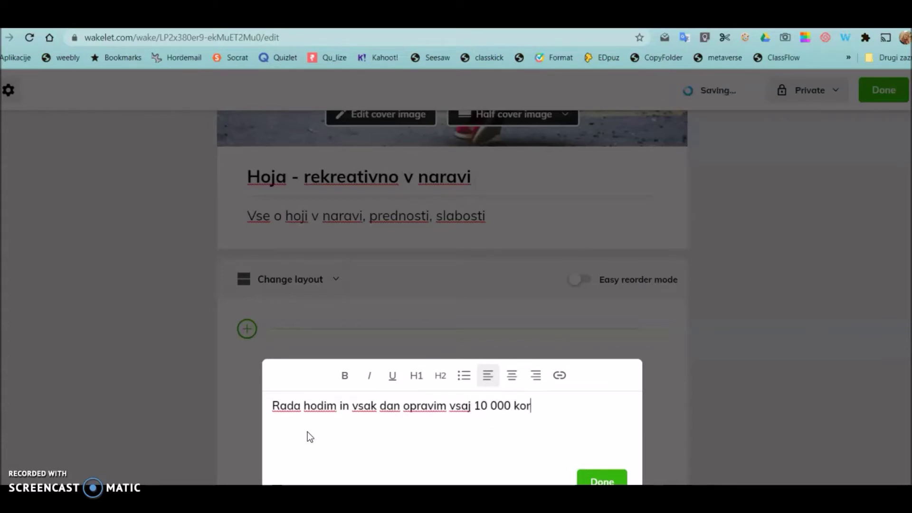
text(akov.)
click(603, 481)
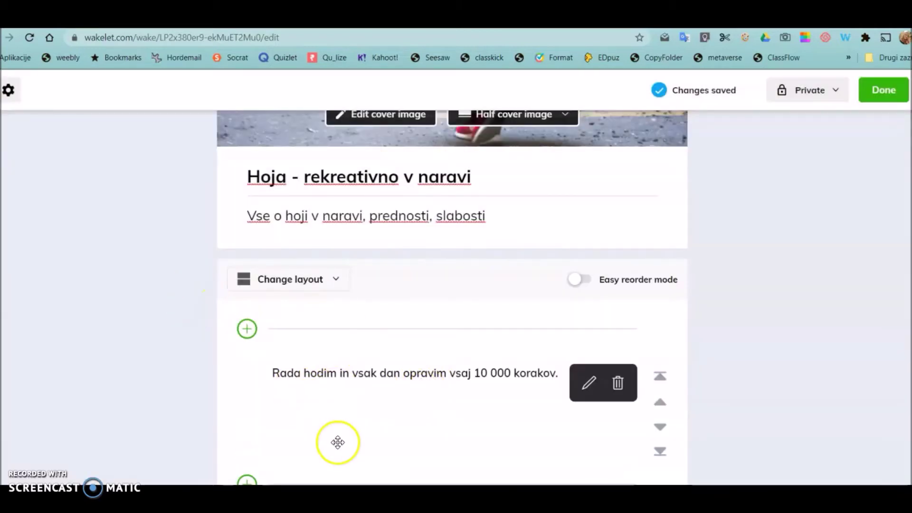
Step: Open the options for adding a new item between the finished text and the empty text item
scroll(452, 298, down, 2)
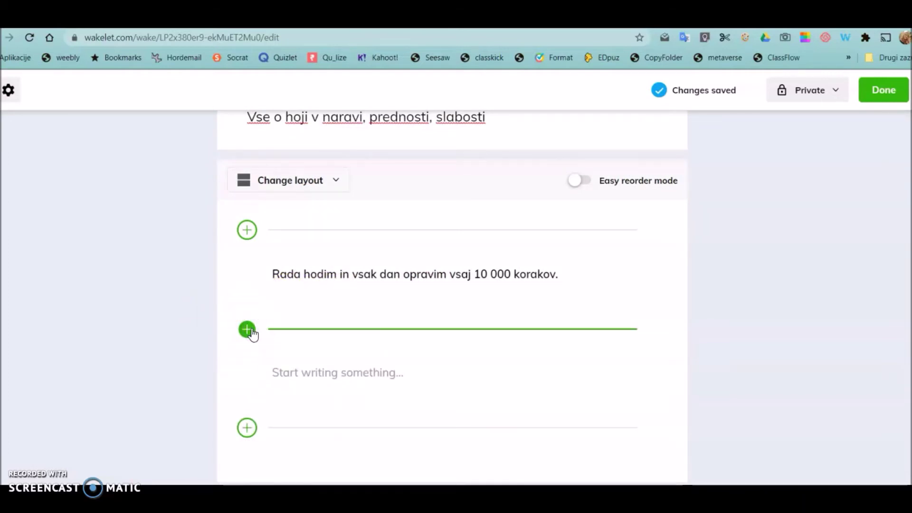
click(248, 330)
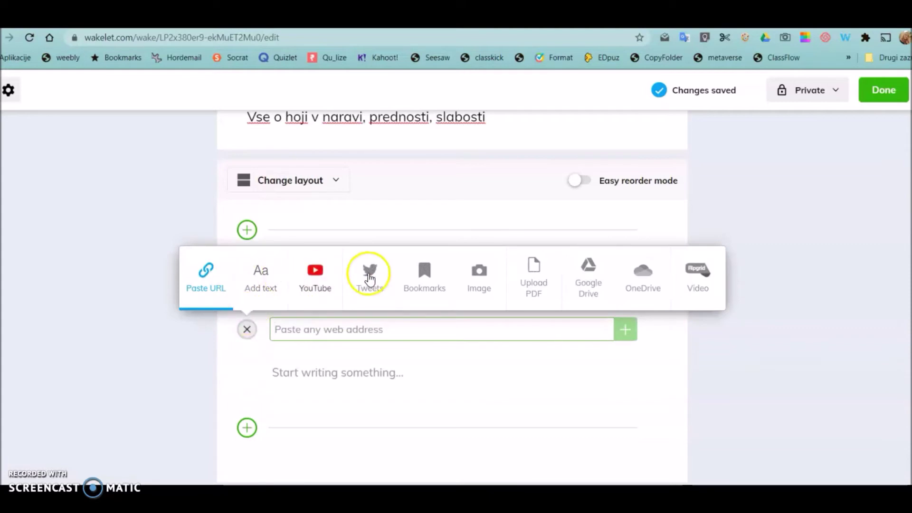
click(481, 285)
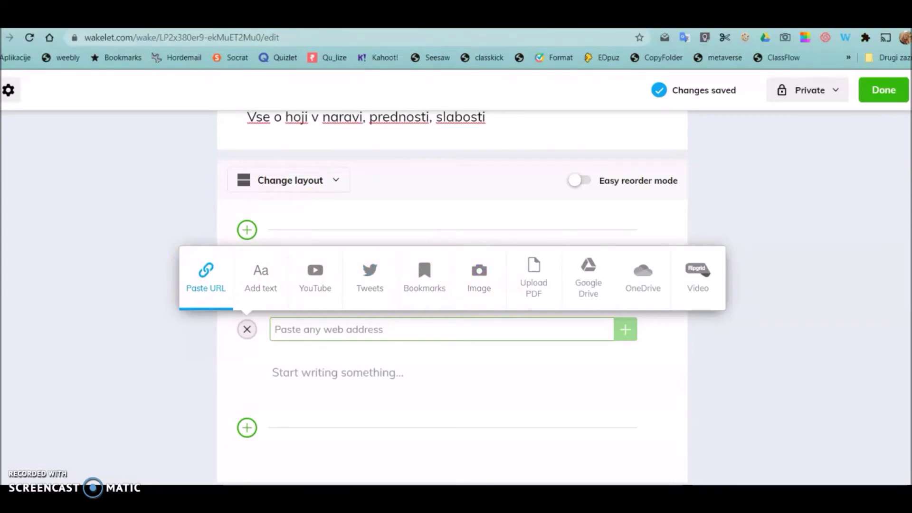
key(ctrl+Tab)
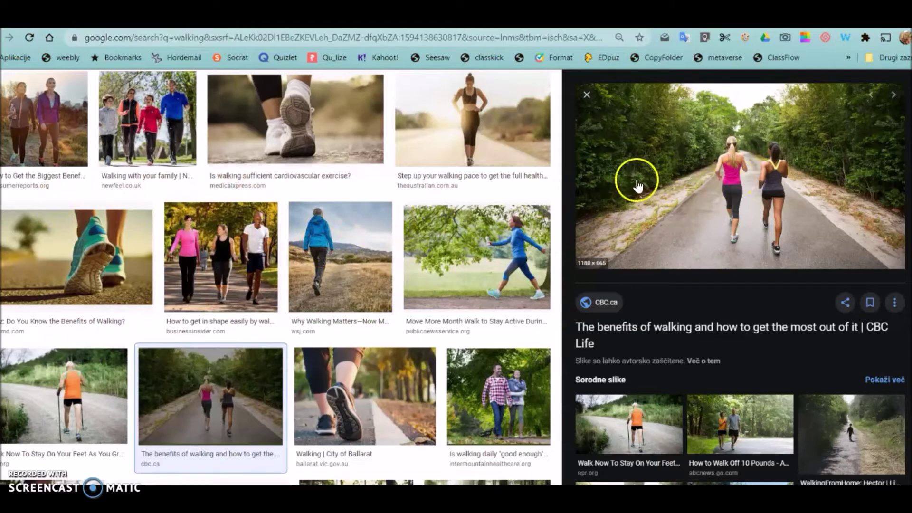
right_click(744, 181)
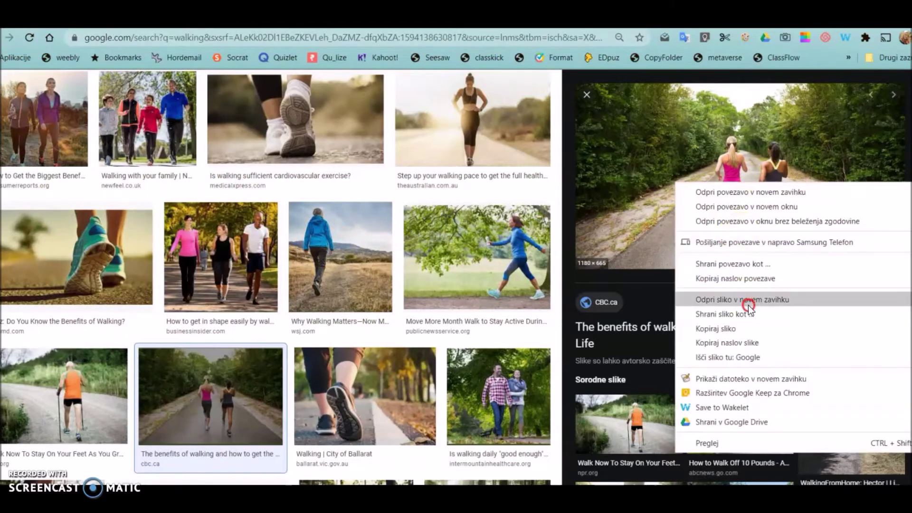
click(734, 314)
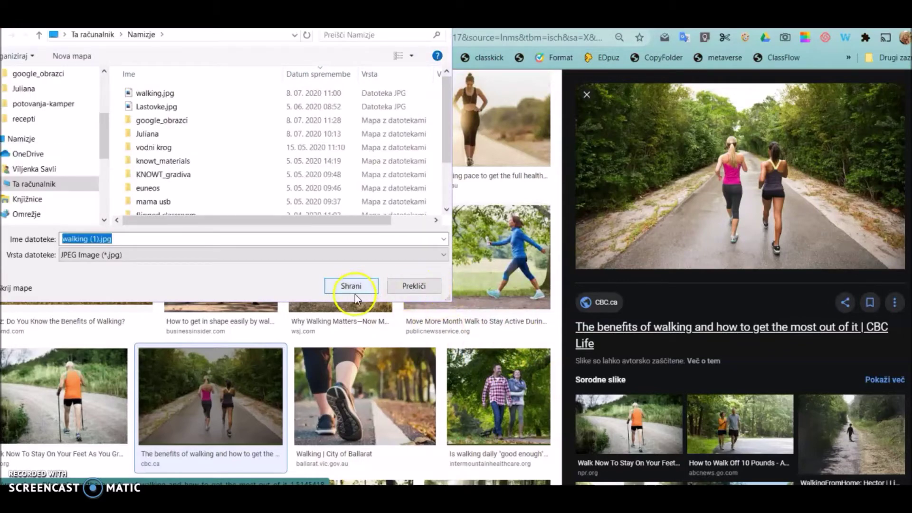
click(411, 285)
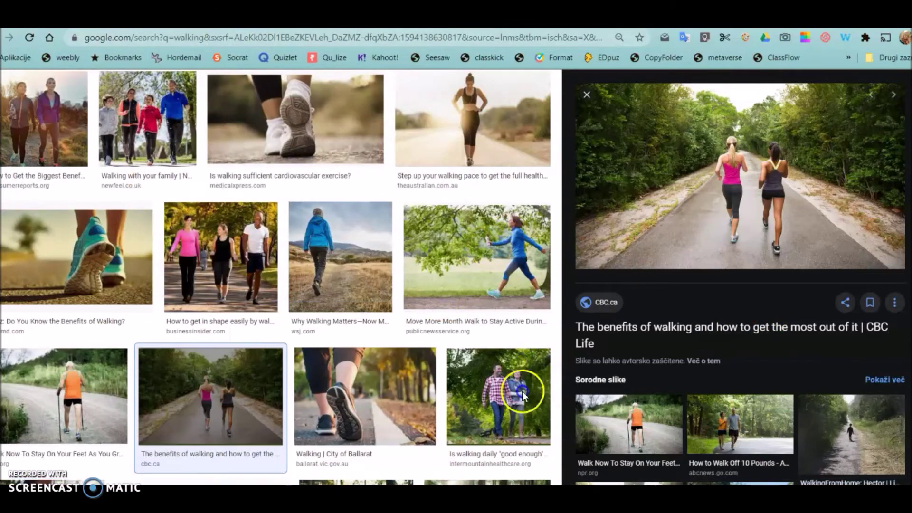
key(ctrl+Tab)
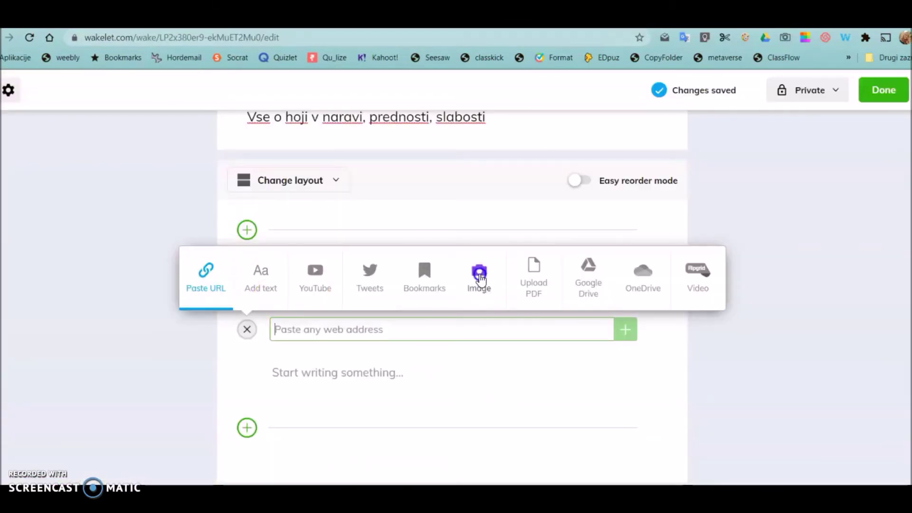
Step: Add an image item below the finished text by uploading walking.jpg from the desktop (Namizje)
click(481, 277)
click(477, 317)
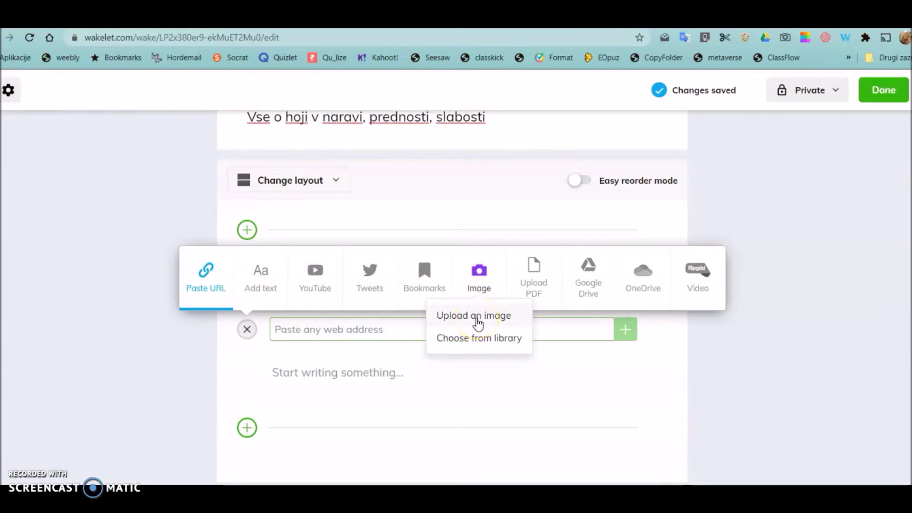
click(464, 342)
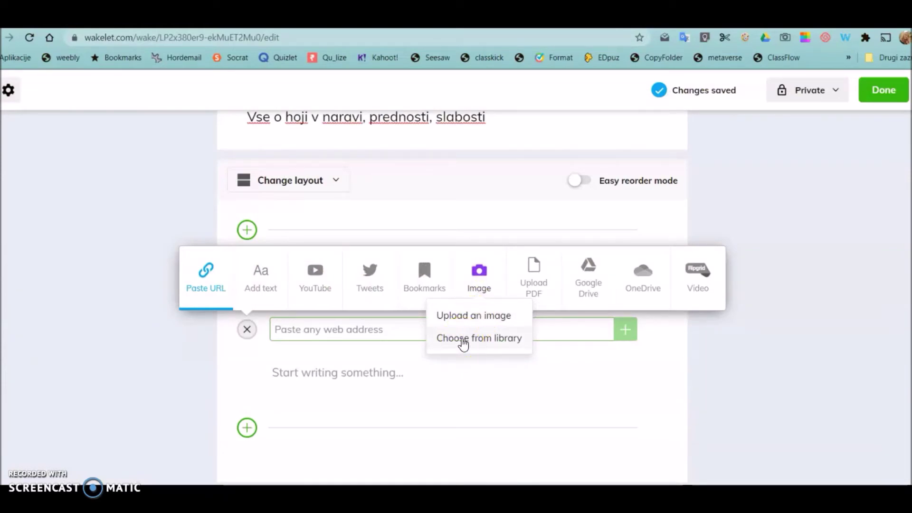
click(465, 316)
click(613, 346)
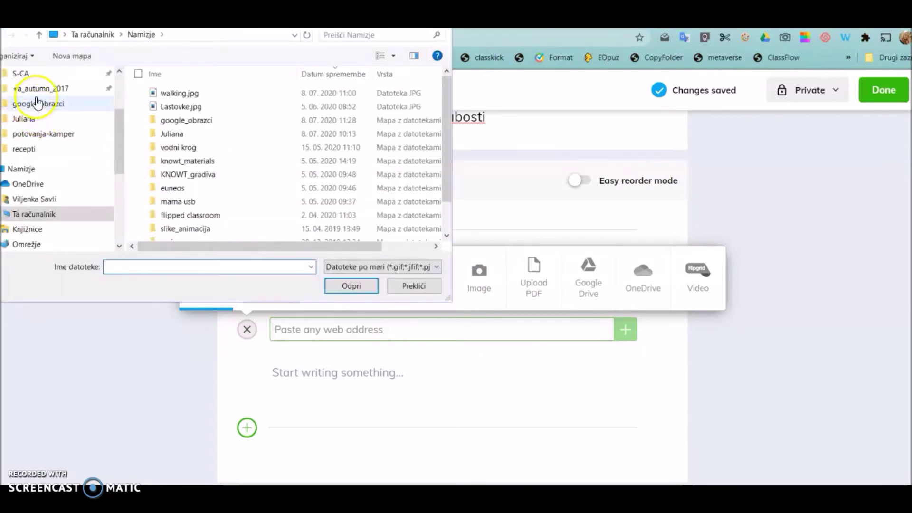
click(24, 169)
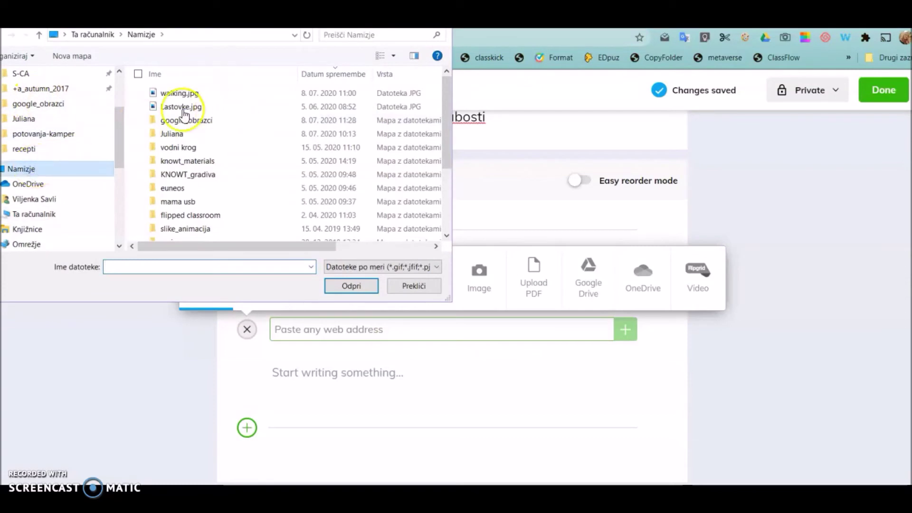
click(443, 79)
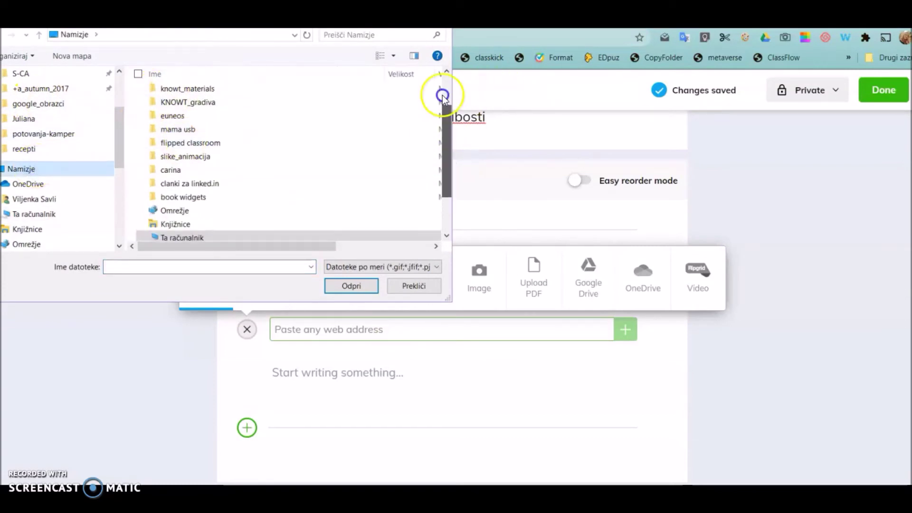
click(178, 93)
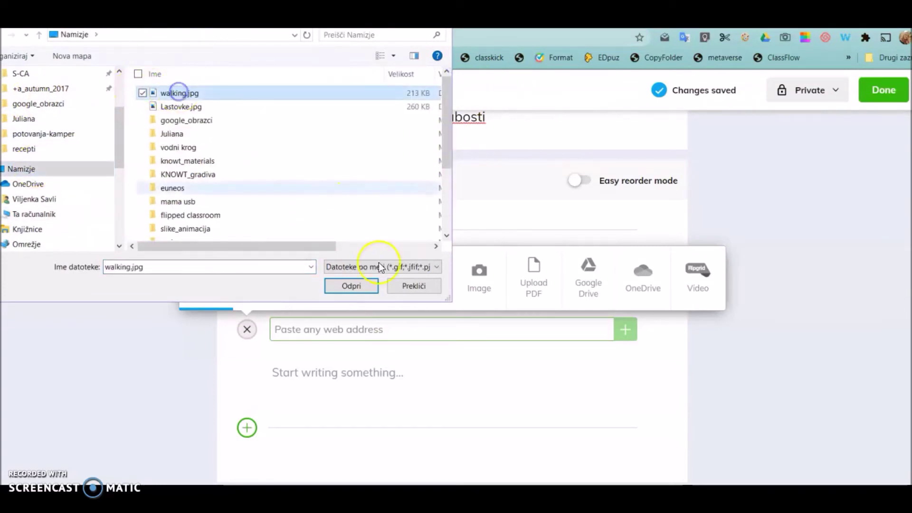
click(352, 286)
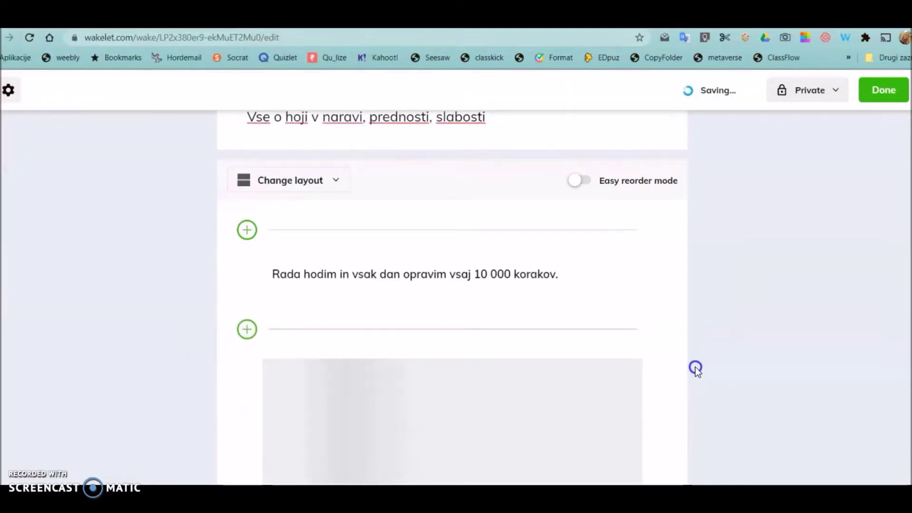
mouse_move(668, 330)
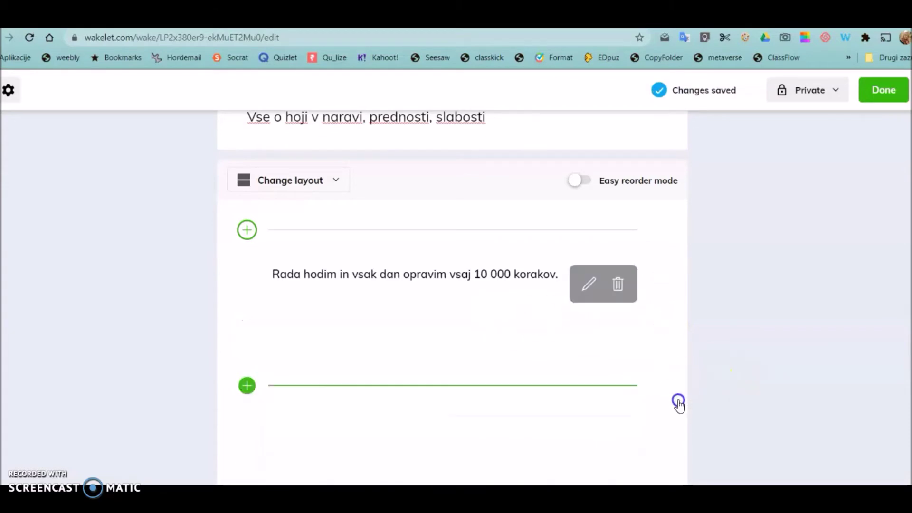
click(652, 324)
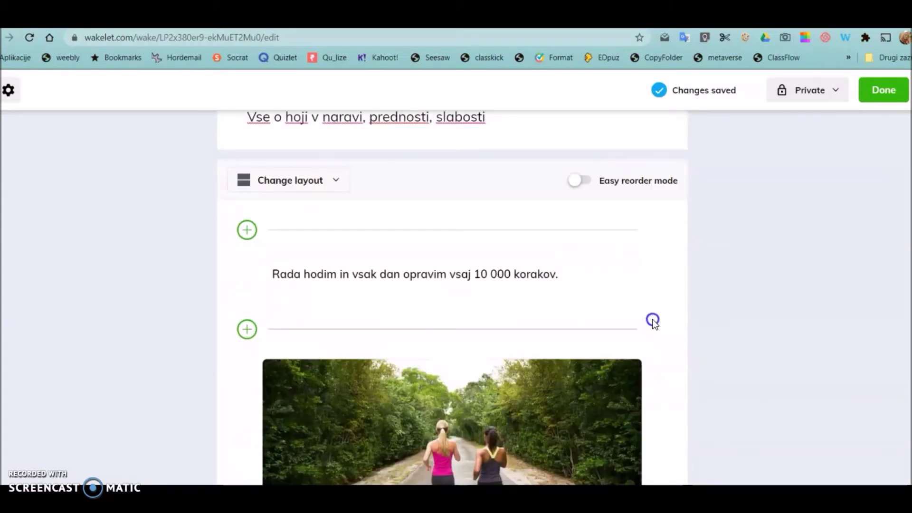
mouse_move(365, 278)
scroll(678, 405, down, 5)
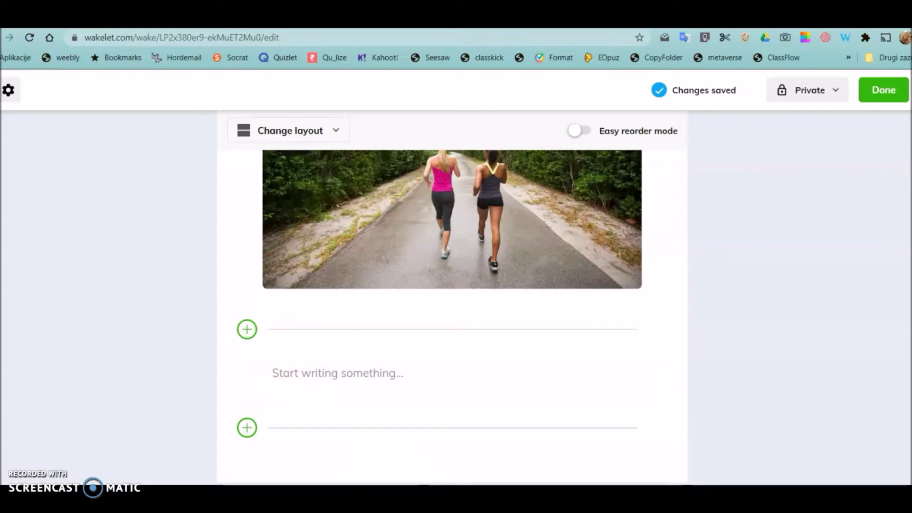
mouse_move(549, 509)
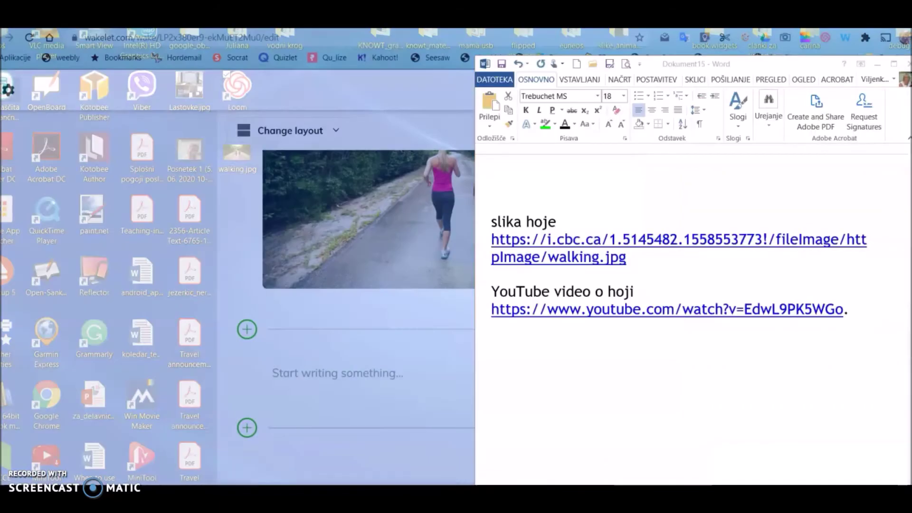
click(659, 464)
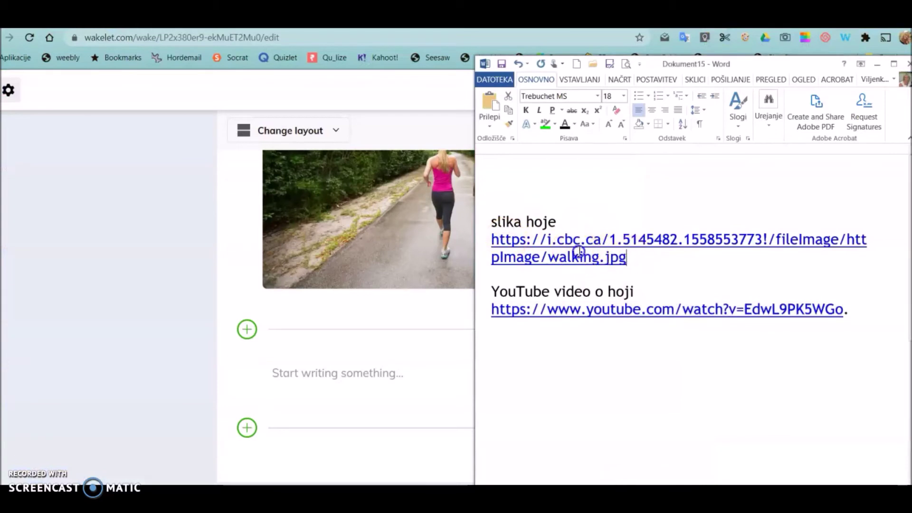
drag(576, 255, 487, 242)
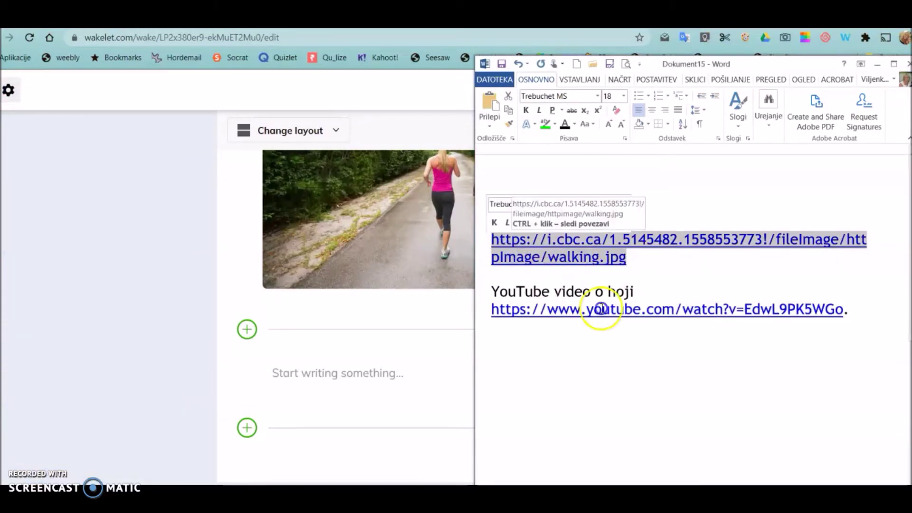
click(857, 324)
click(836, 310)
drag(838, 311, 505, 309)
key(ctrl+c)
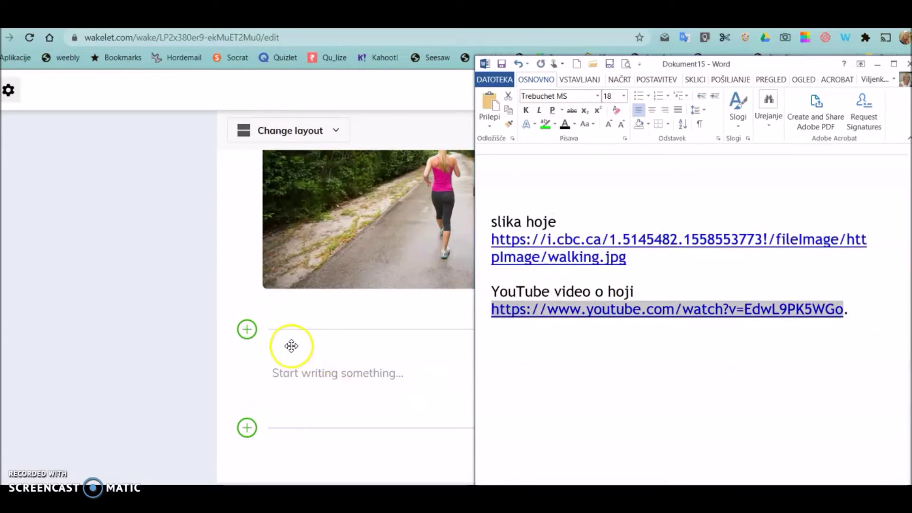
Step: Return to Wakelet and add the YouTube video from the copied link, "Walking for Health | UCLA Rehabilitation Services", below the walking image
click(247, 330)
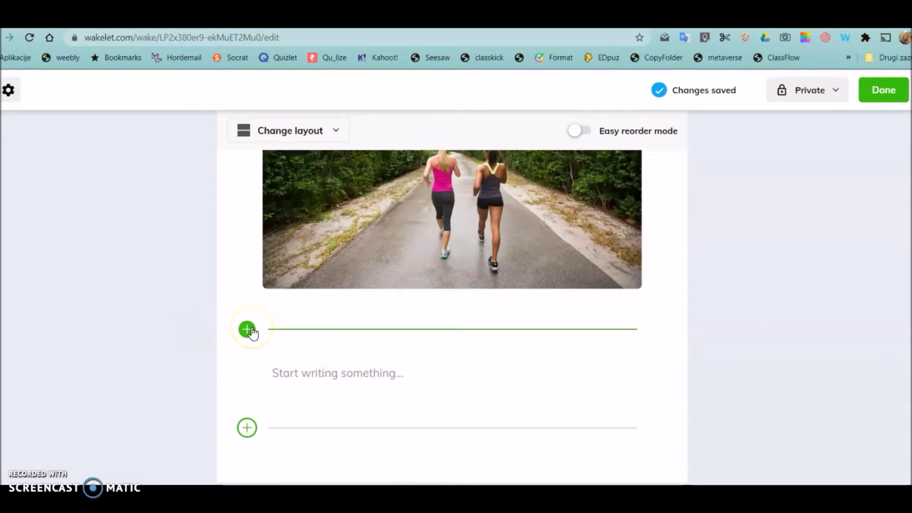
click(247, 330)
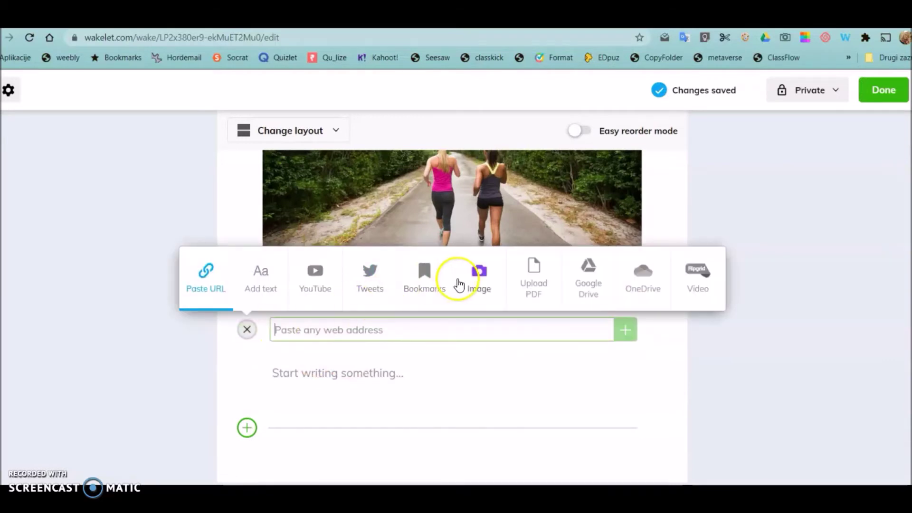
click(315, 285)
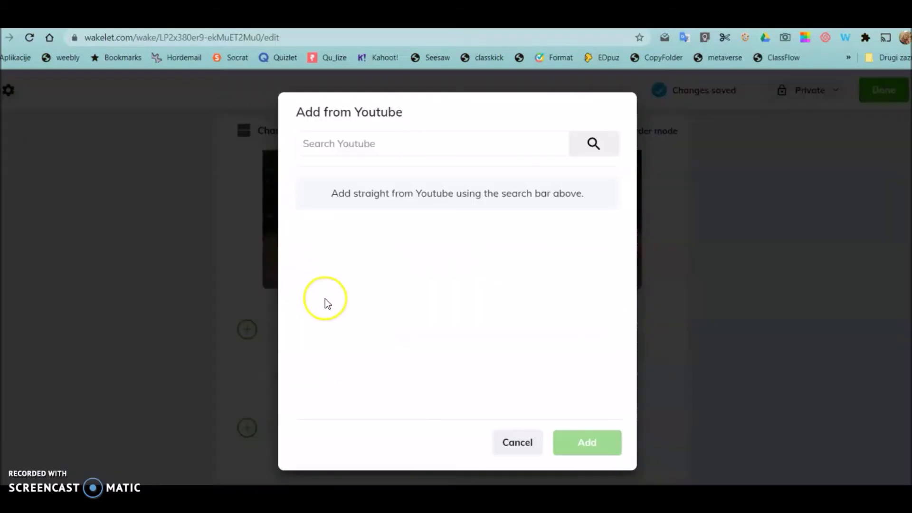
click(304, 143)
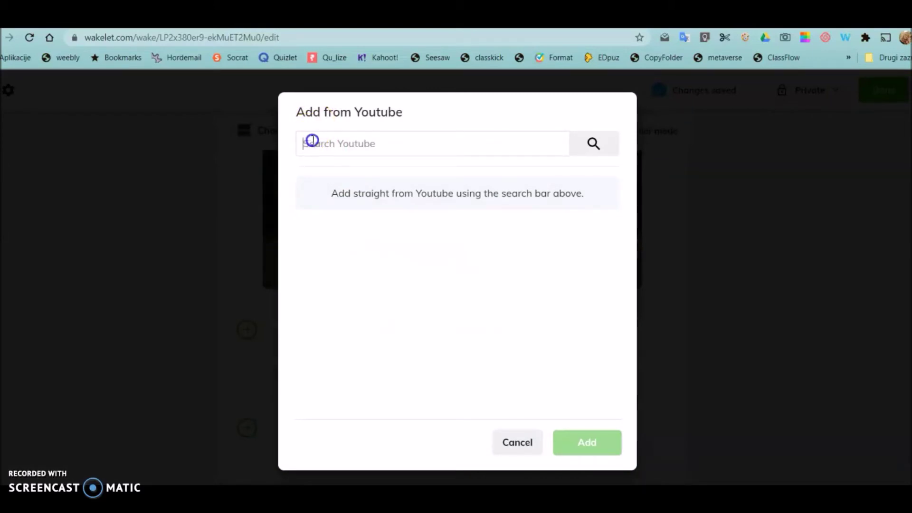
key(ctrl+v)
click(595, 135)
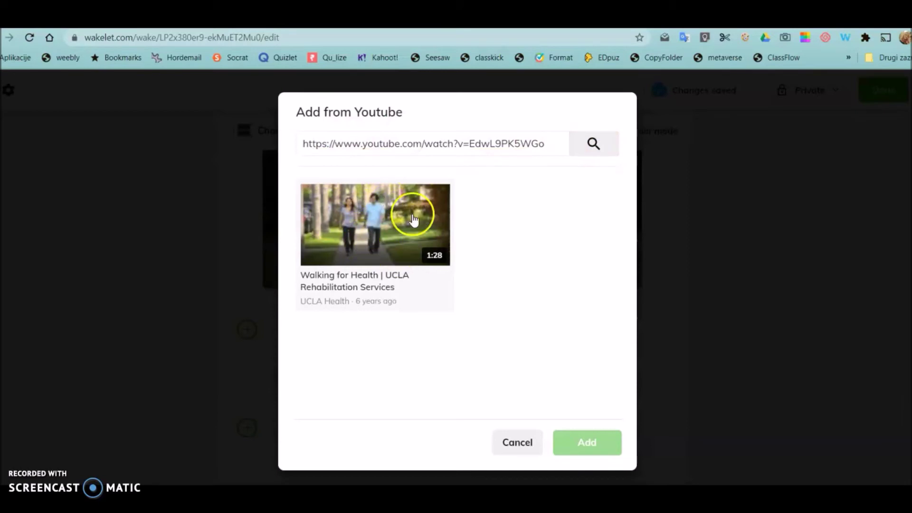
click(355, 216)
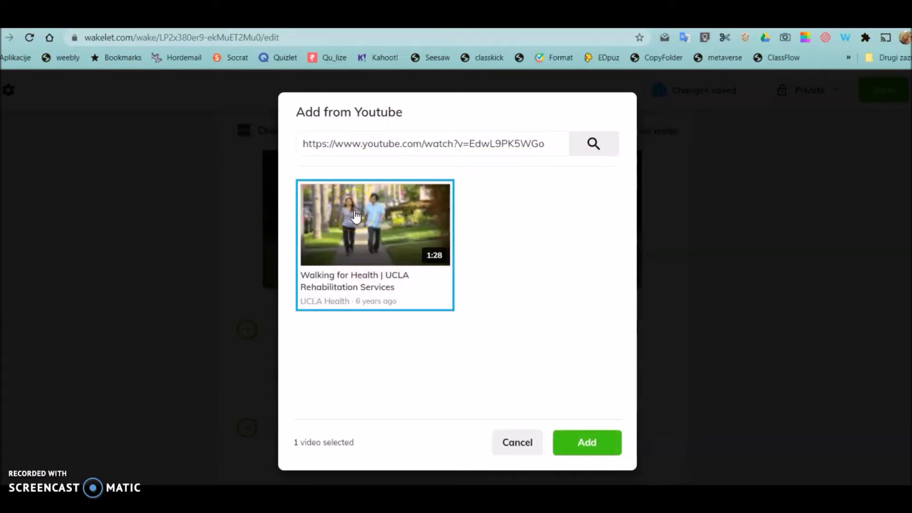
click(594, 442)
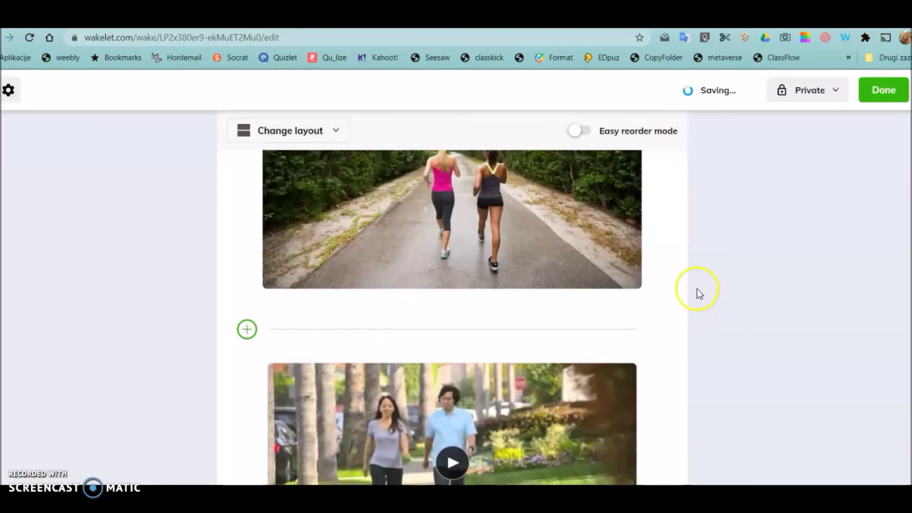
Step: Change the collection's visibility to Unlisted
scroll(683, 321, down, 4)
scroll(675, 368, up, 2)
scroll(675, 361, up, 8)
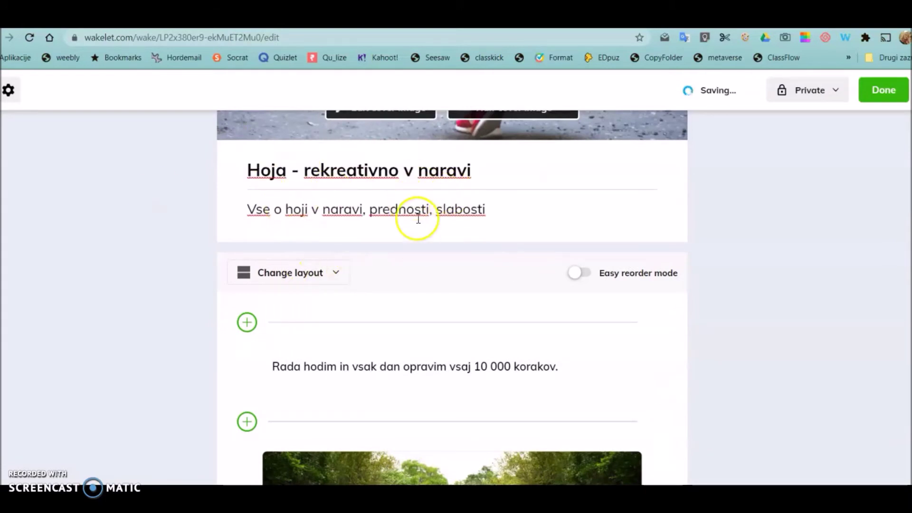
scroll(677, 381, down, 3)
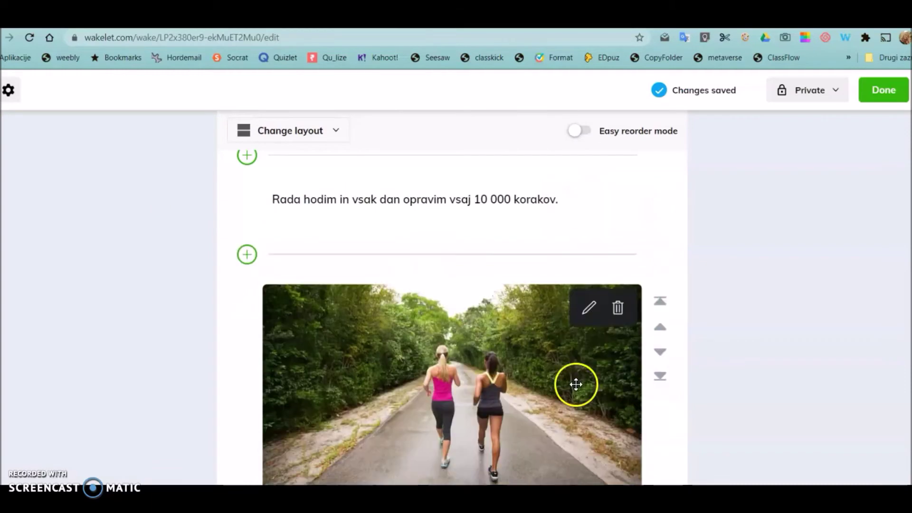
scroll(576, 384, down, 3)
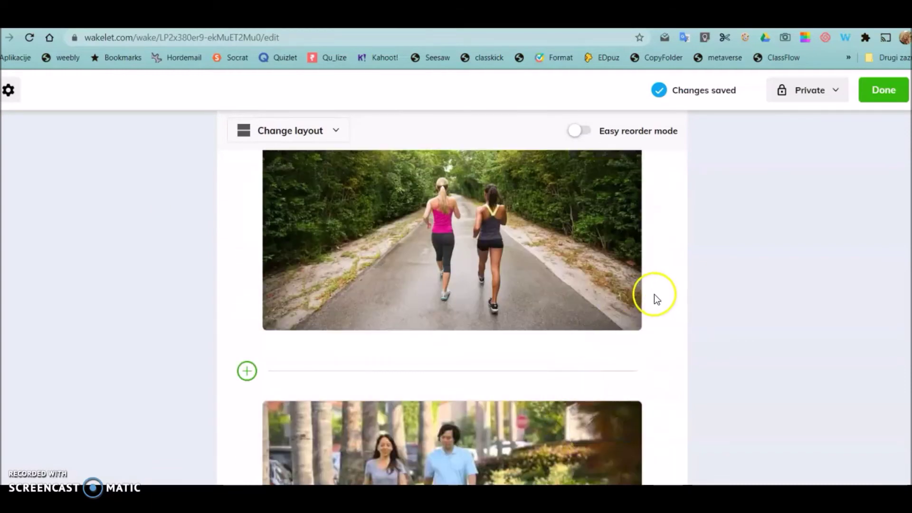
scroll(654, 292, up, 4)
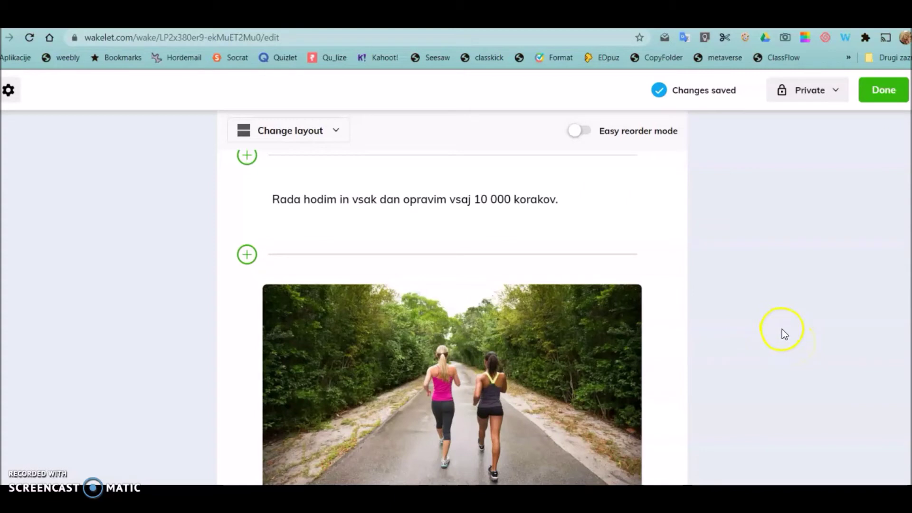
click(836, 90)
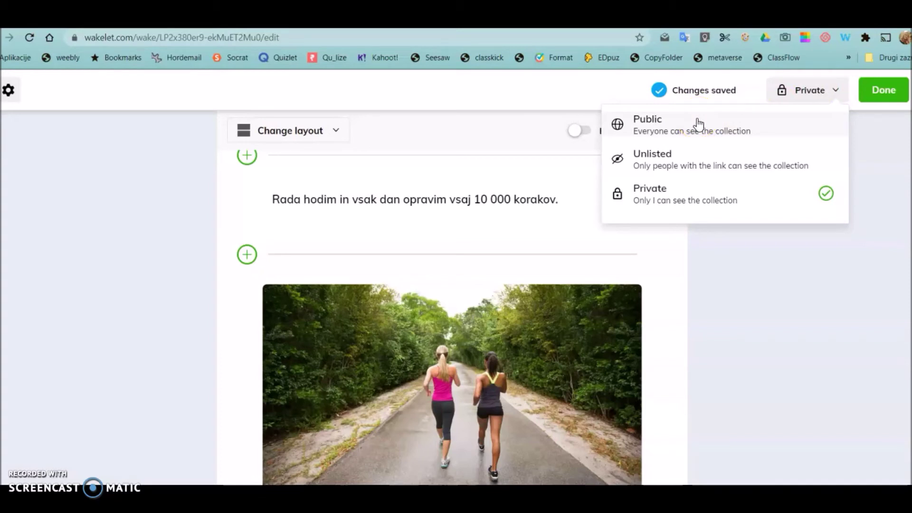
click(644, 157)
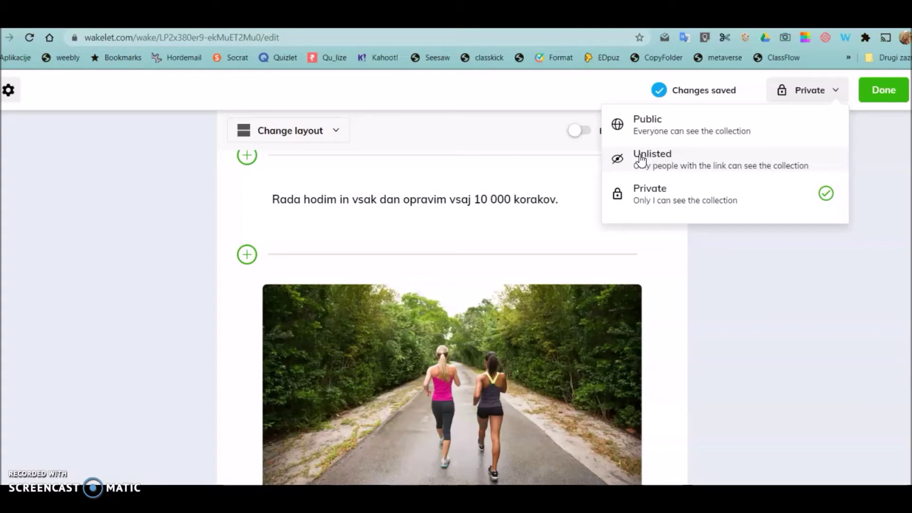
click(641, 161)
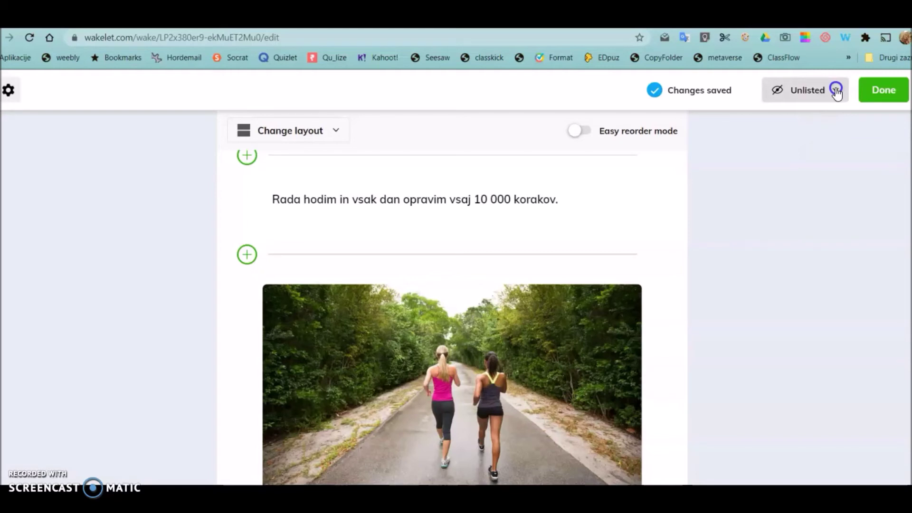
Step: Finish editing the collection and open its published view
scroll(811, 181, up, 3)
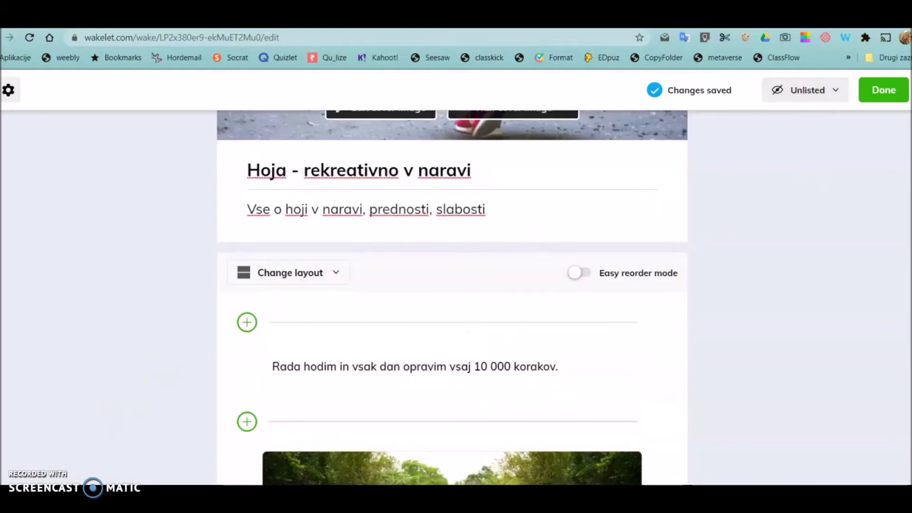
scroll(836, 181, up, 4)
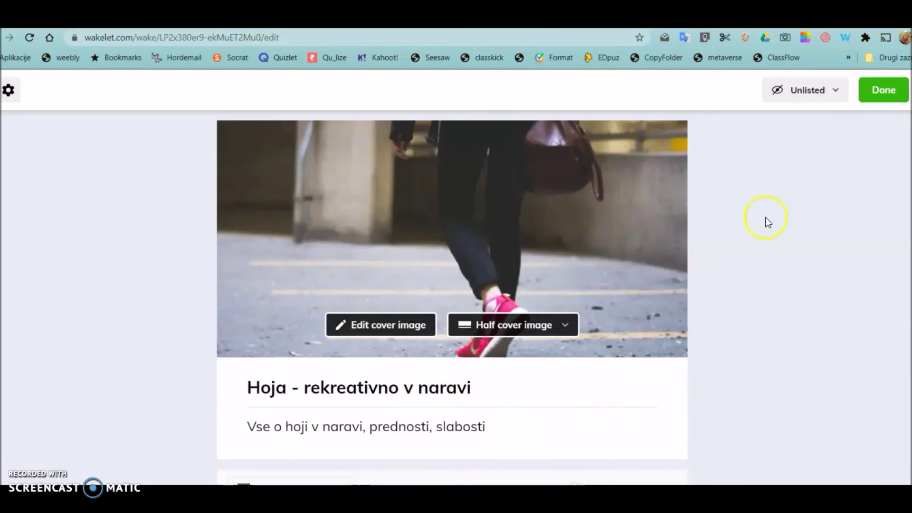
click(880, 94)
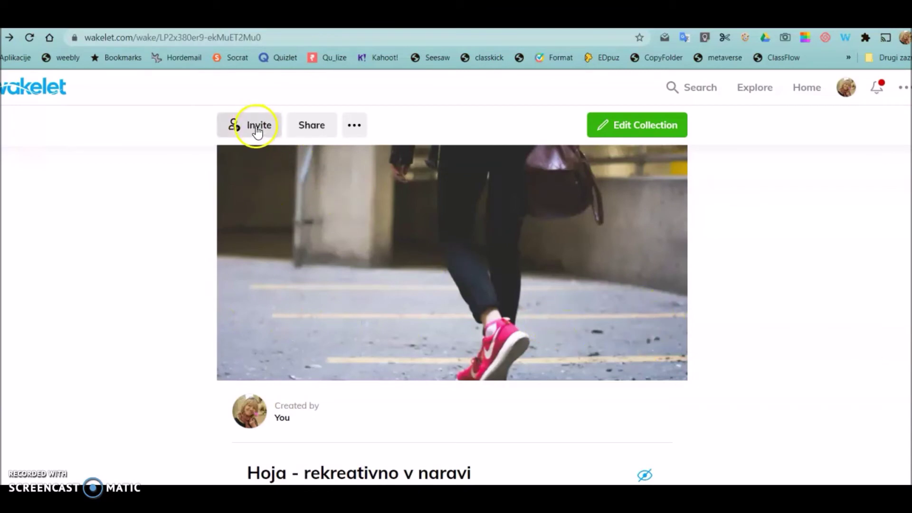
Step: Examine the collection's additional options and its sharing QR code, and close the sharing dialog
click(357, 127)
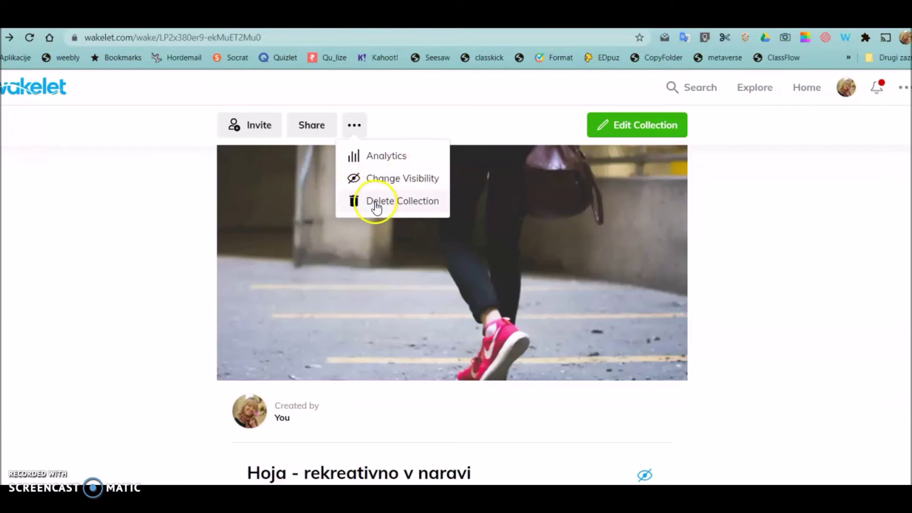
click(307, 127)
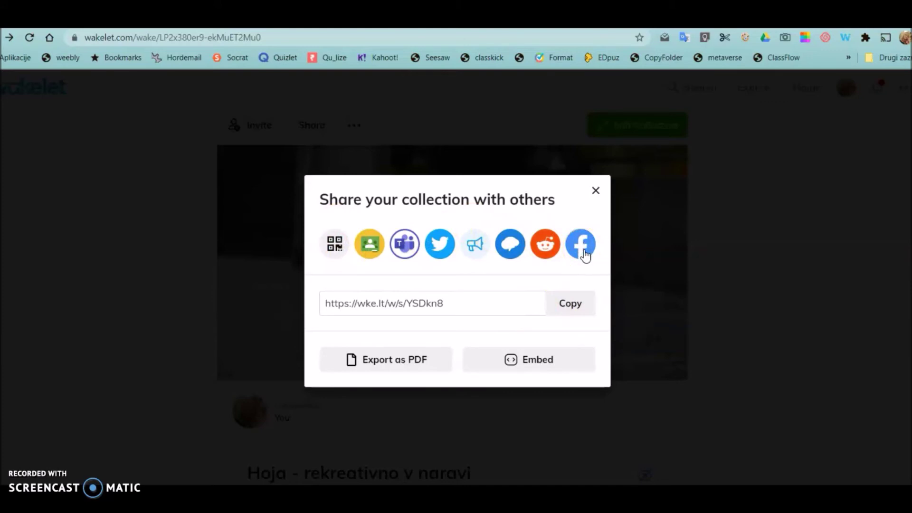
click(334, 246)
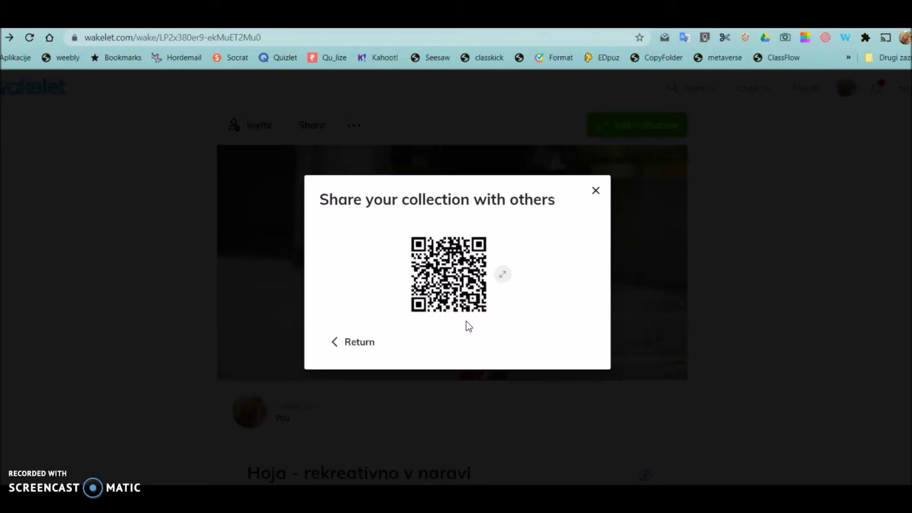
click(596, 191)
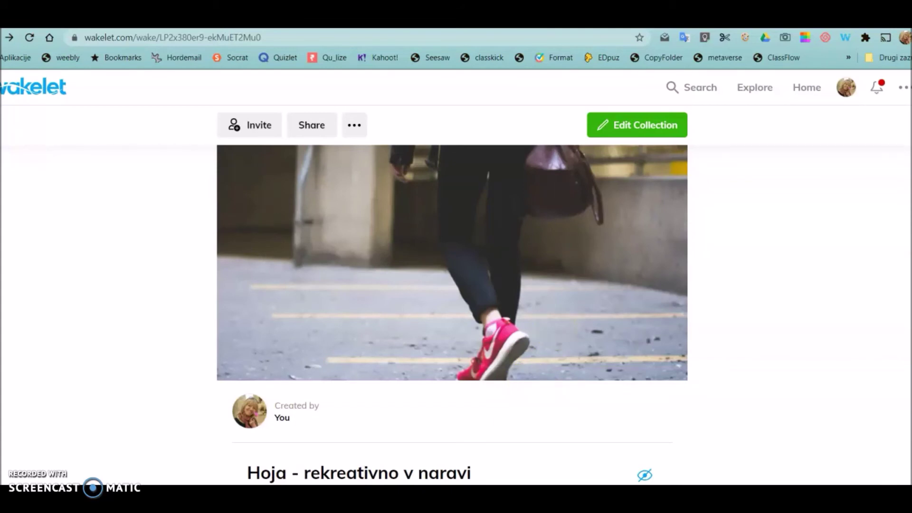
Step: Reopen the collection's sharing options, leave the QR code view, and copy the collection's share link
click(311, 124)
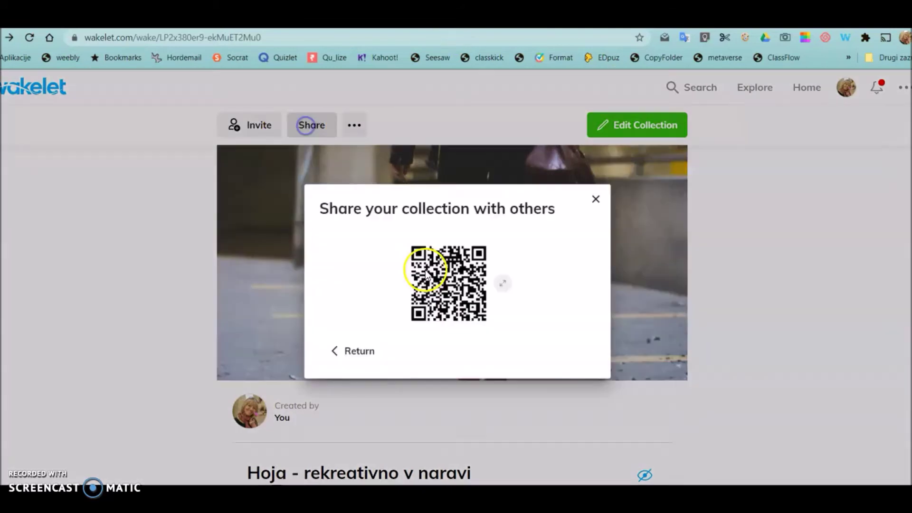
click(349, 352)
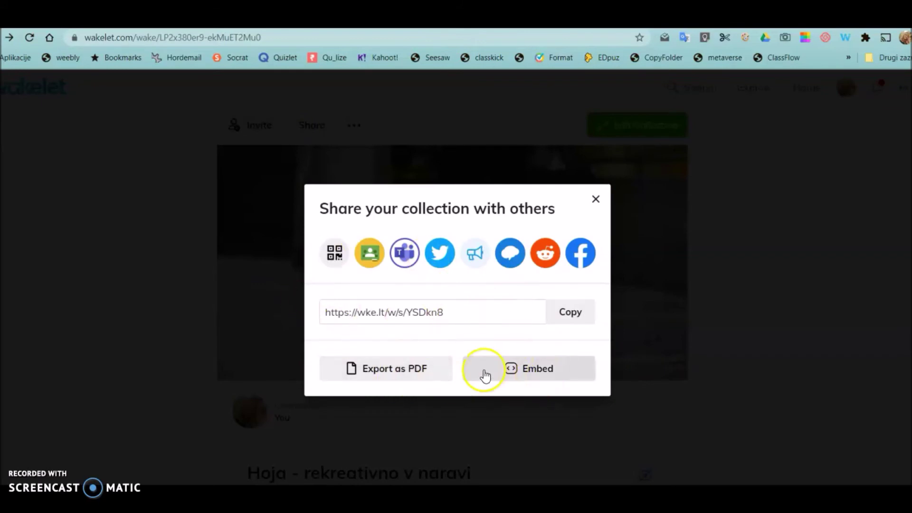
click(471, 313)
click(570, 311)
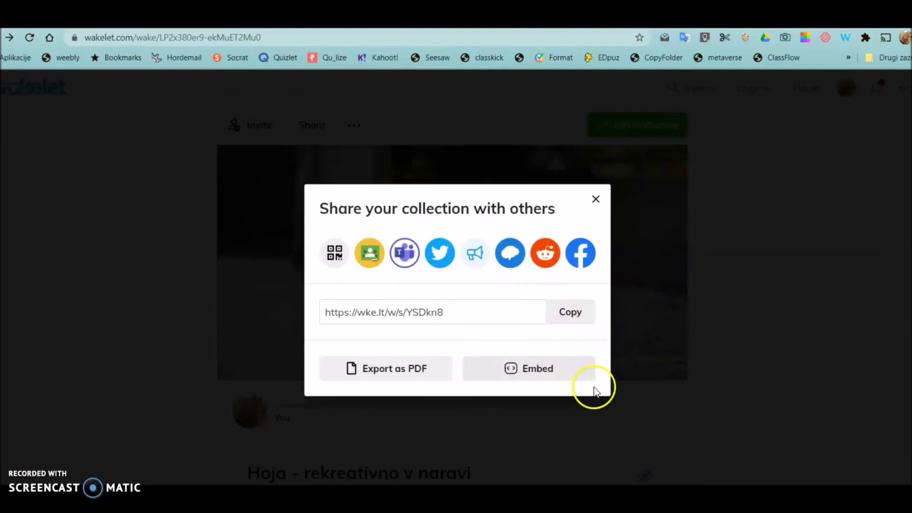
Step: Examine the collection's embed settings, preview and embed code, and close the sharing dialogs
click(535, 373)
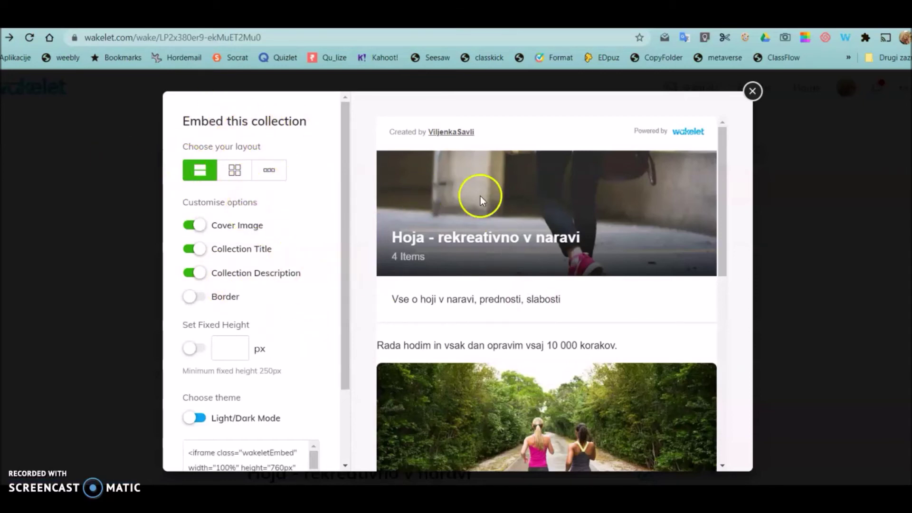
scroll(295, 336, down, 2)
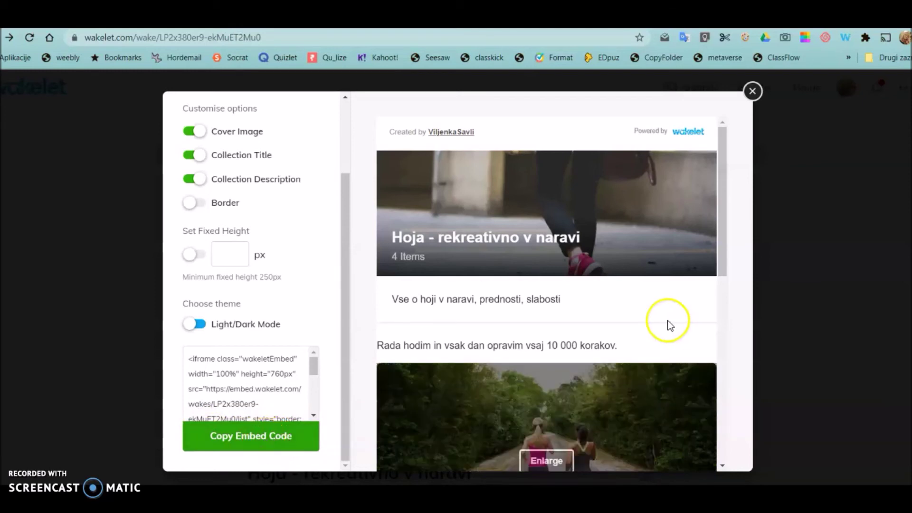
click(752, 93)
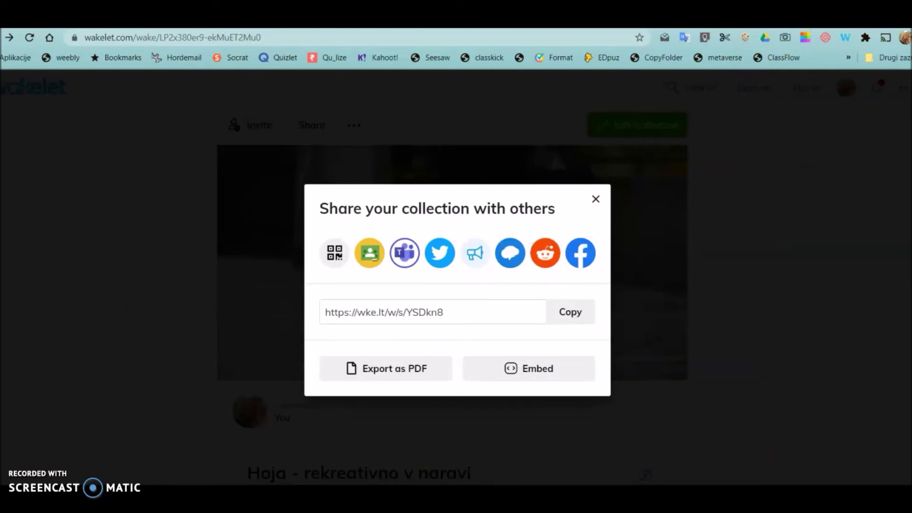
click(510, 397)
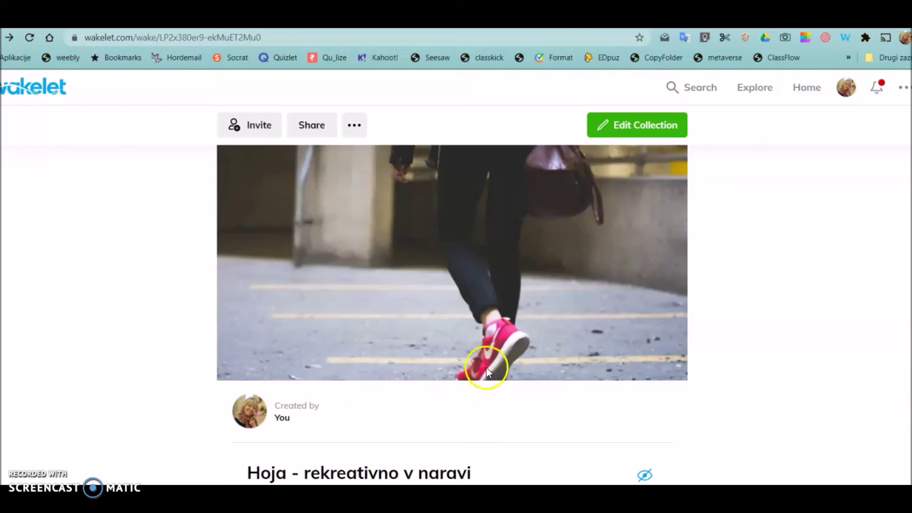
Step: Go to the overview of all collections and reopen the "Hoja - rekreativno v naravi" collection
scroll(537, 348, down, 3)
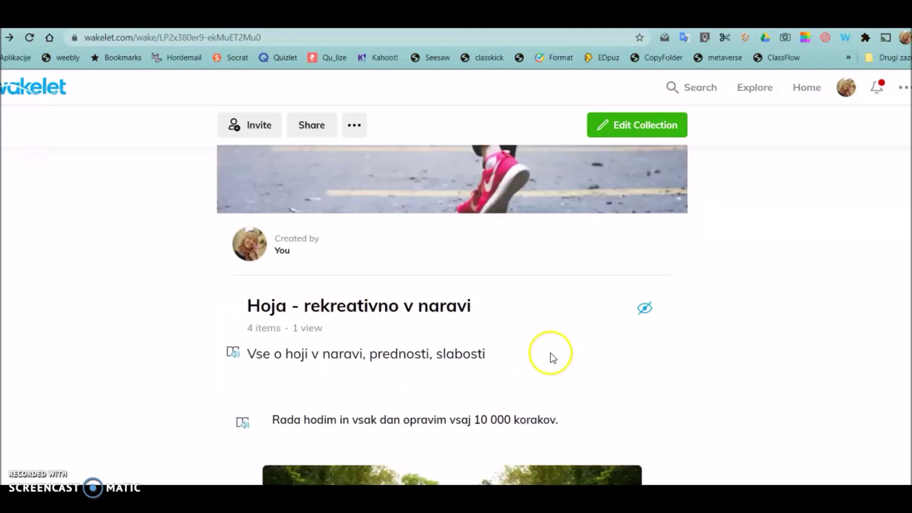
click(28, 86)
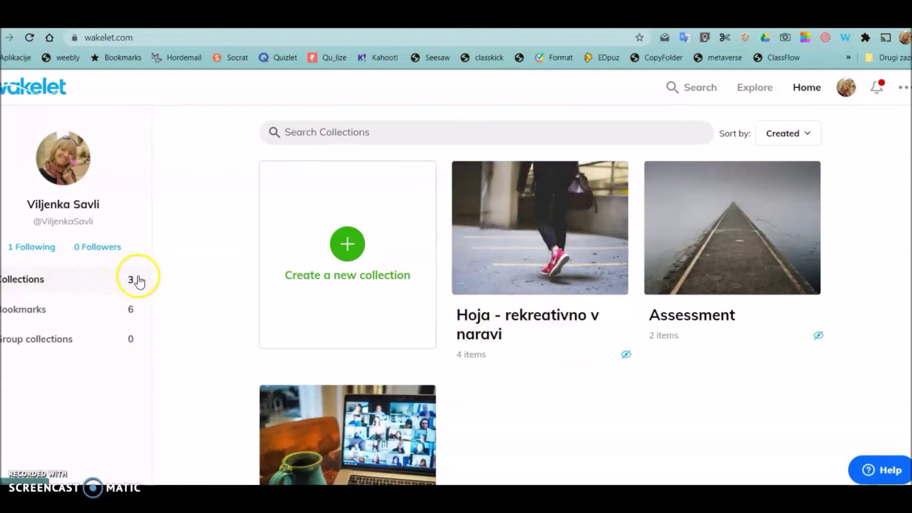
click(533, 253)
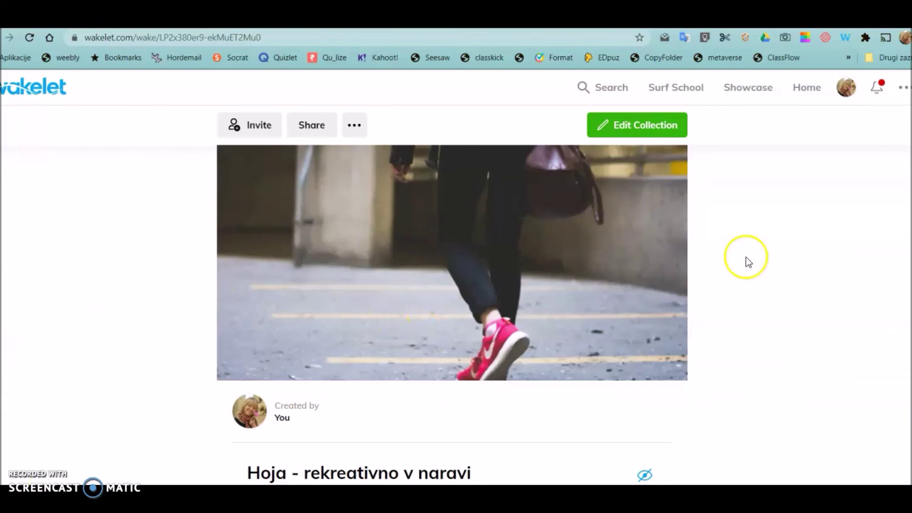
Step: Open the contributor invitation for the collection and copy its shareable invite link
click(257, 129)
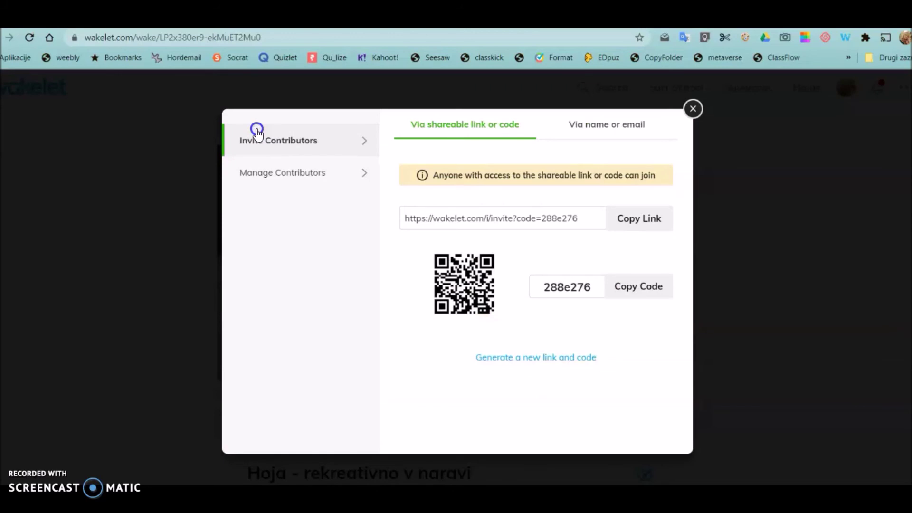
click(568, 218)
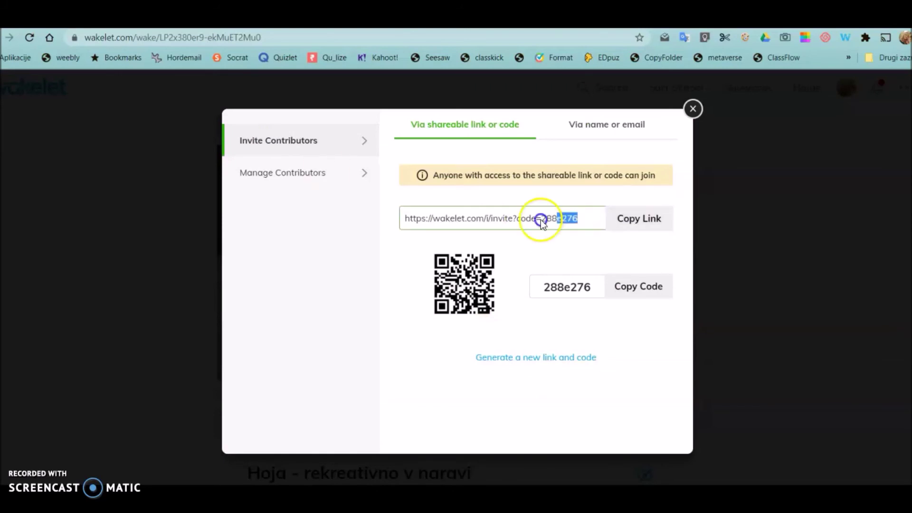
drag(387, 218, 668, 212)
click(642, 219)
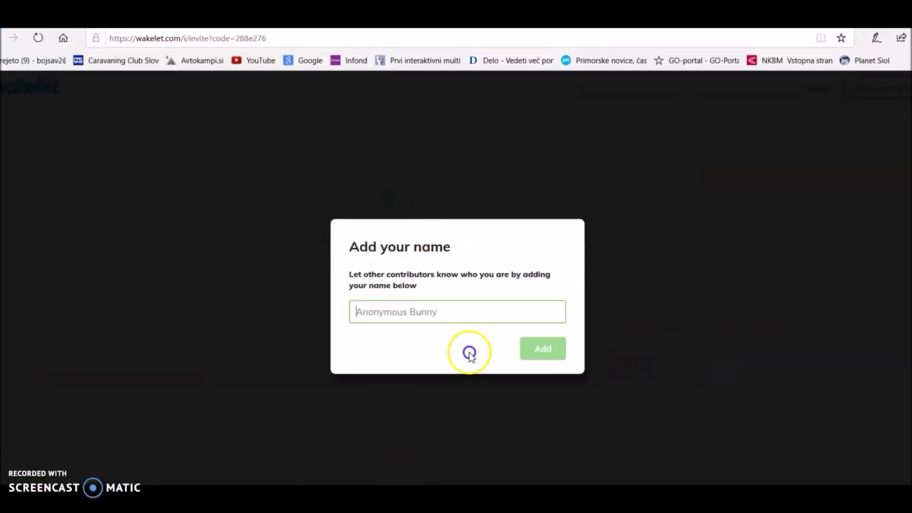
Step: On the opened invitation page in the other browser, enter the contributor's name and add it
text(vili)
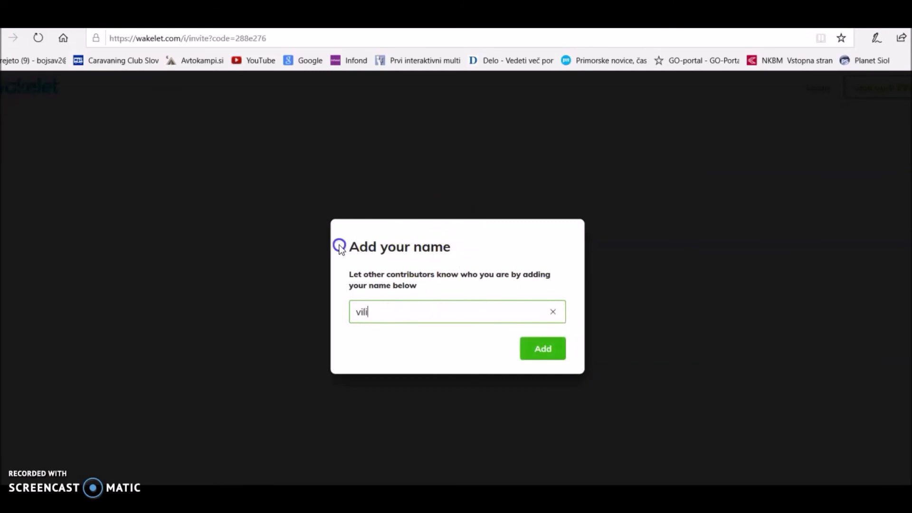
click(545, 350)
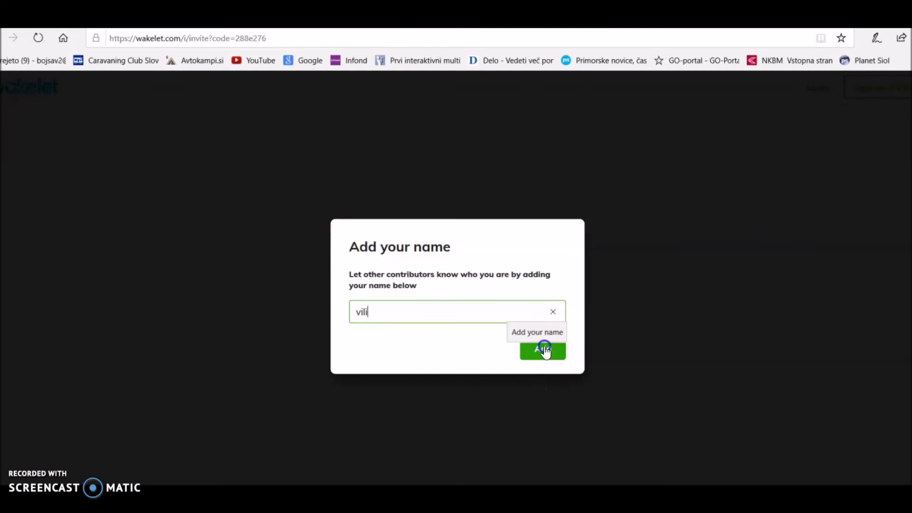
click(663, 302)
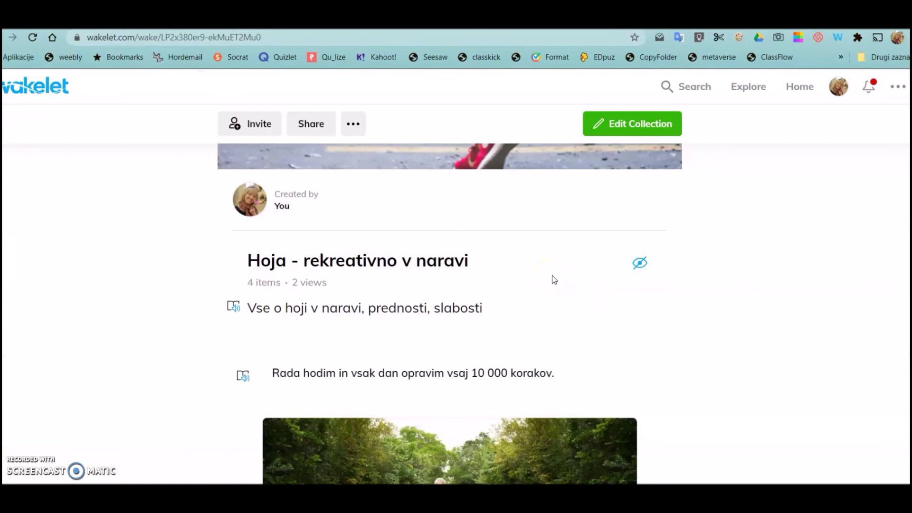
Step: Open the embed settings from the collection's sharing options and copy the embed code
click(321, 127)
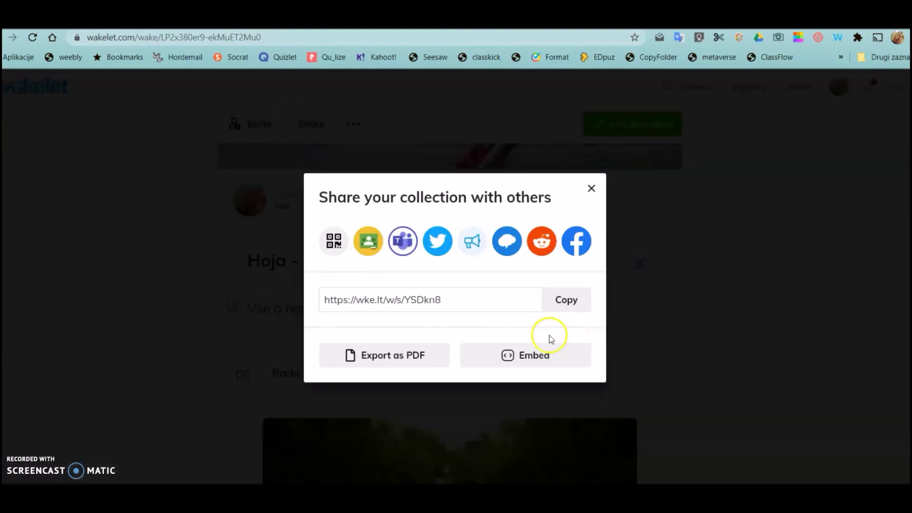
click(526, 355)
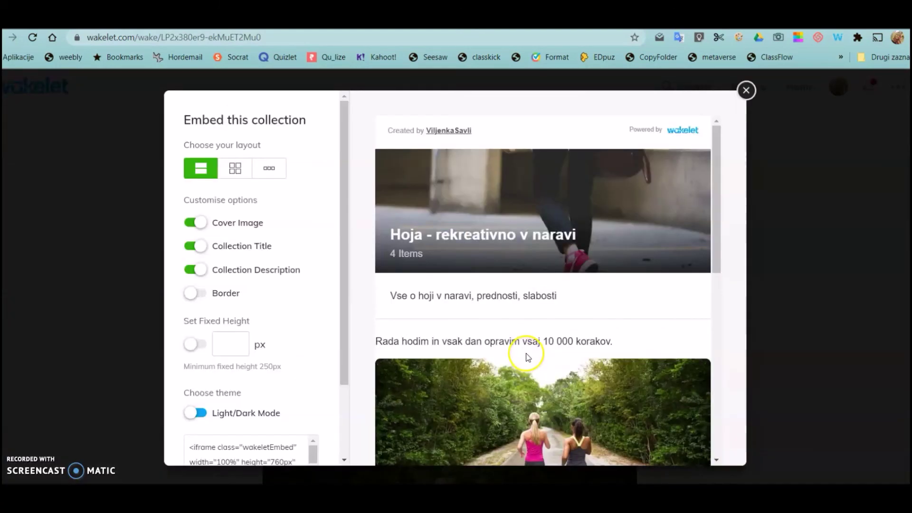
scroll(345, 403, down, 1)
scroll(345, 403, down, 3)
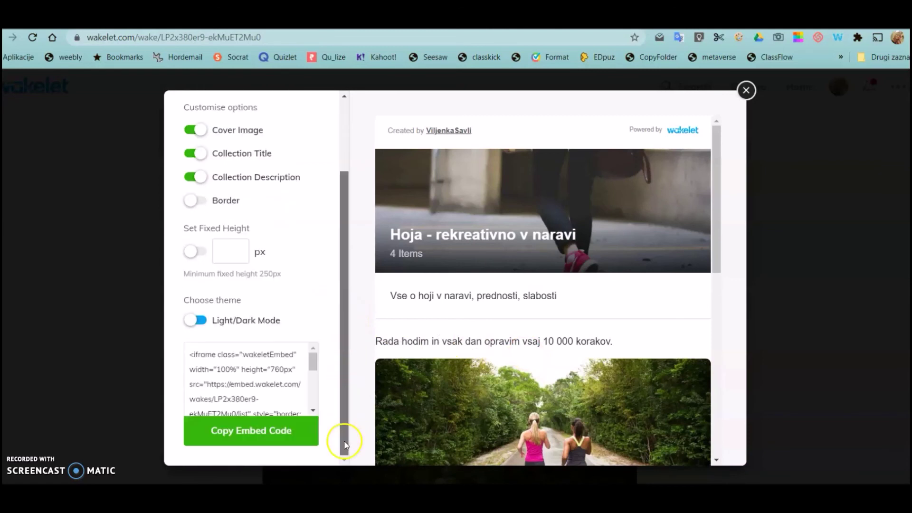
click(237, 434)
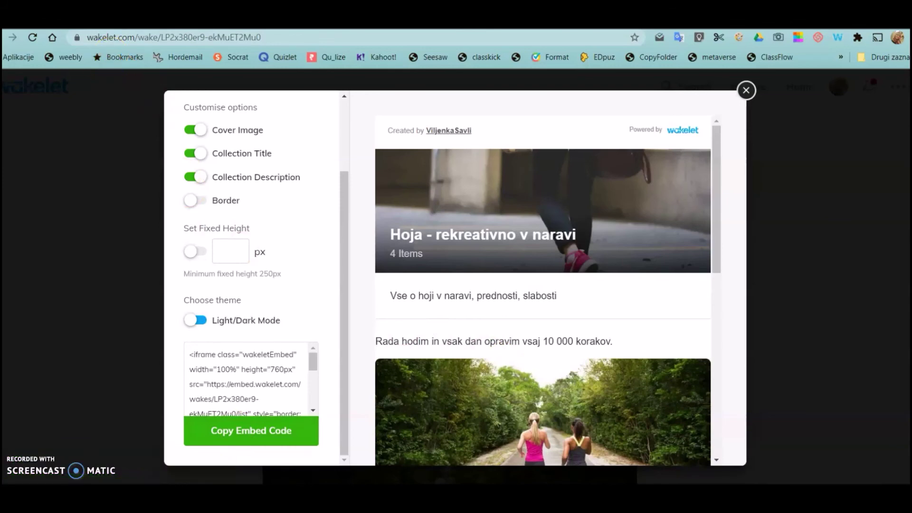
Step: Switch to the Blogger post, replace the XXX placeholder at the end of its HTML with the copied embed code, and return to compose view
key(ctrl+Tab)
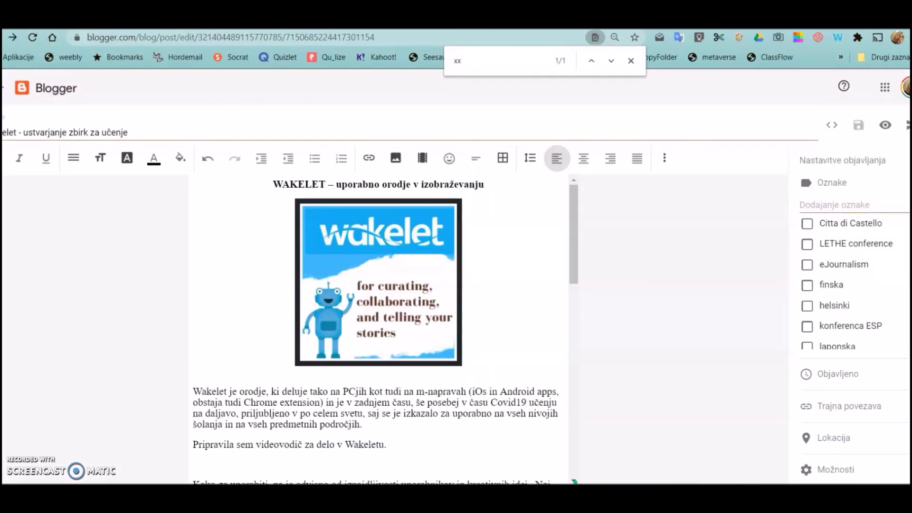
drag(573, 273, 572, 402)
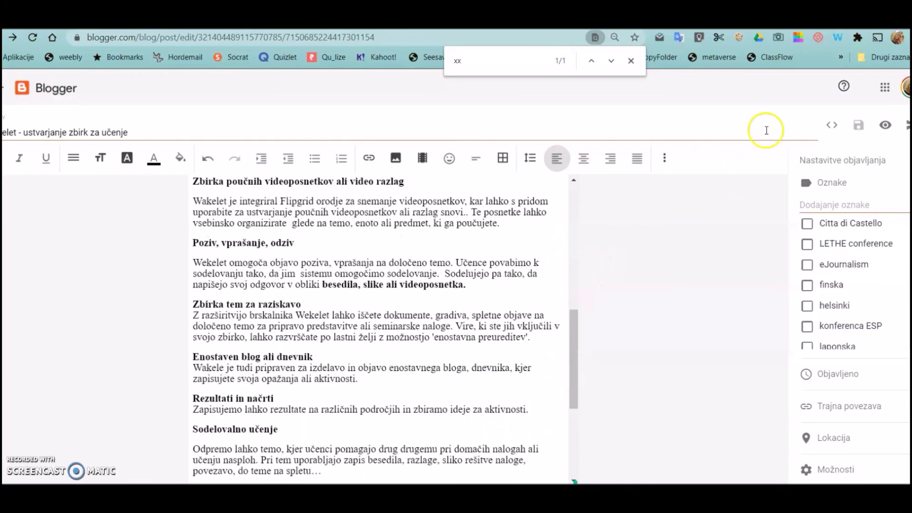
click(831, 125)
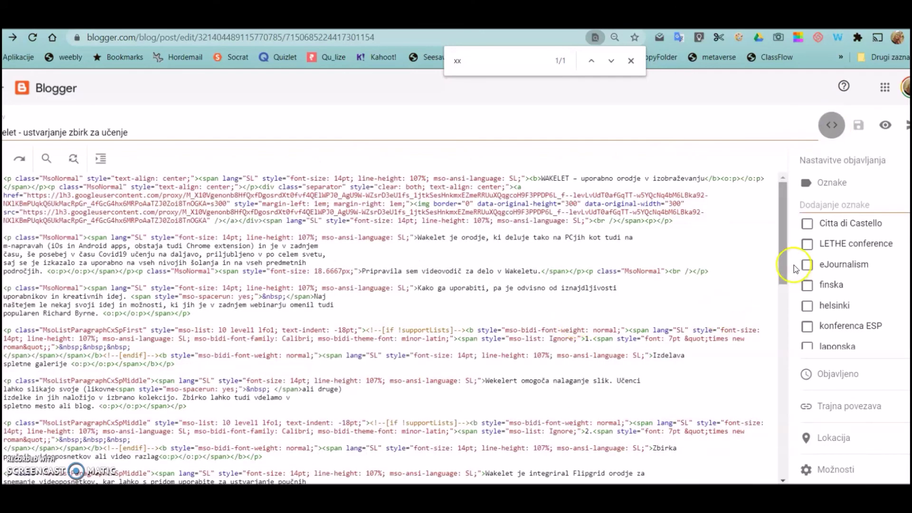
drag(788, 273, 770, 481)
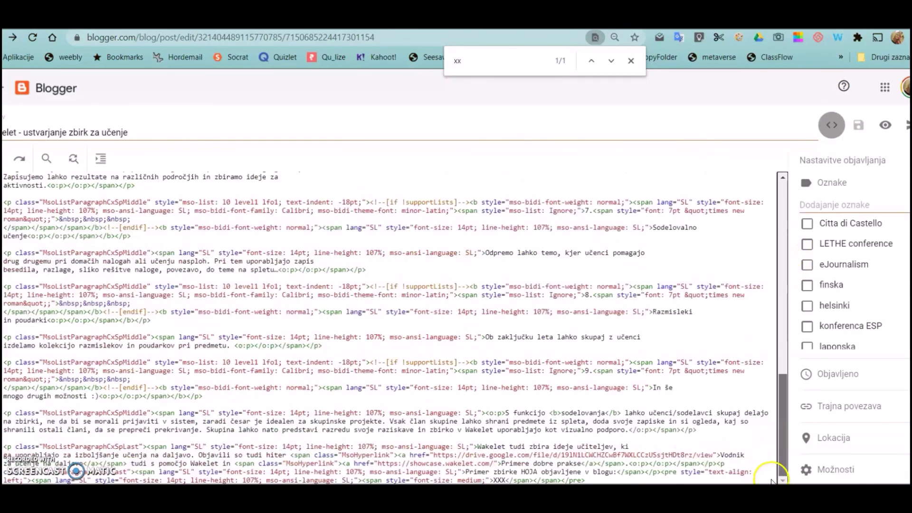
key(ctrl+f)
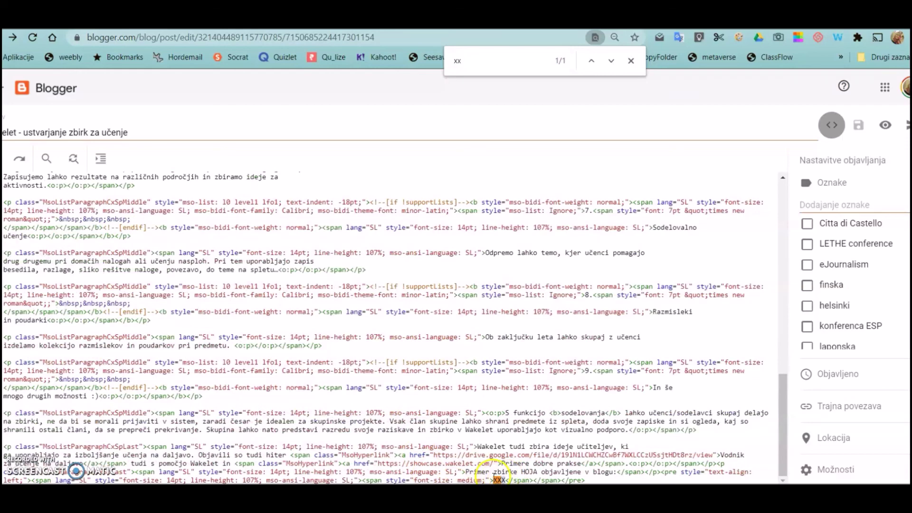
key(ctrl+v)
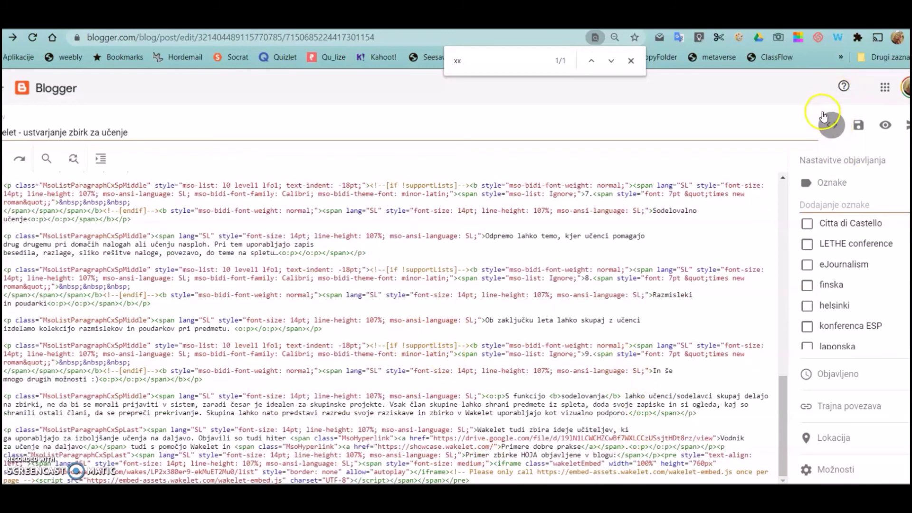
click(832, 125)
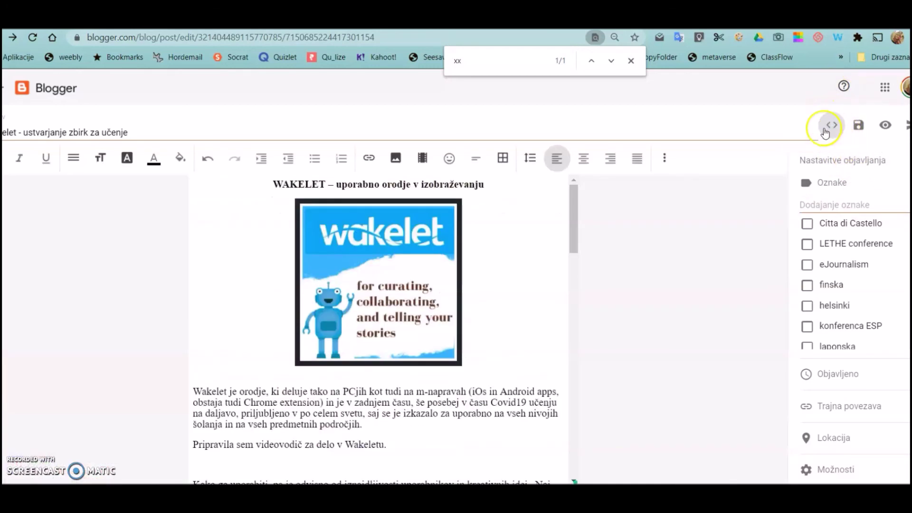
scroll(466, 326, down, 20)
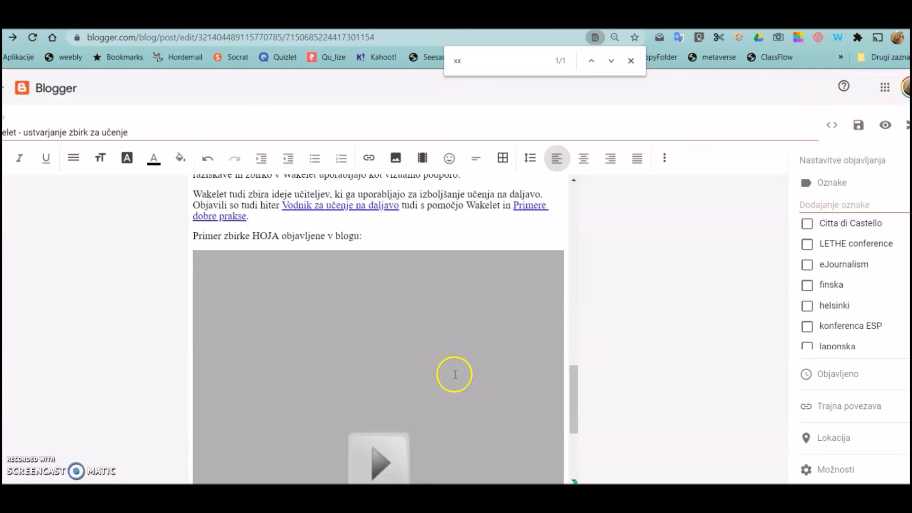
Step: Preview the blog post and examine how the embedded walking collection displays below the article text
click(886, 127)
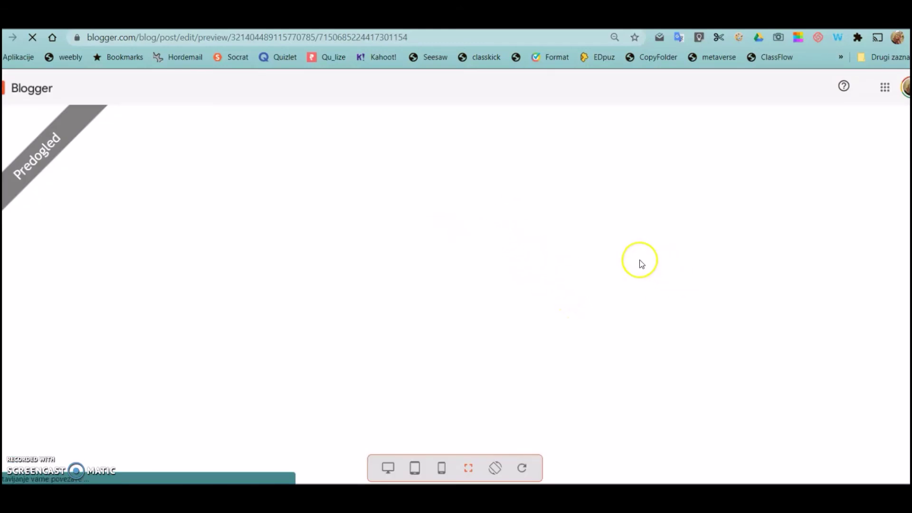
scroll(637, 258, down, 10)
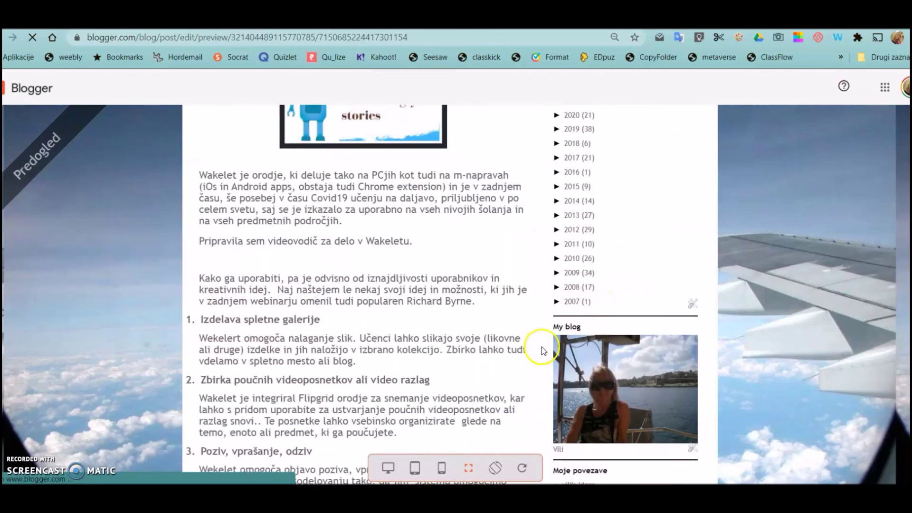
scroll(510, 341, down, 15)
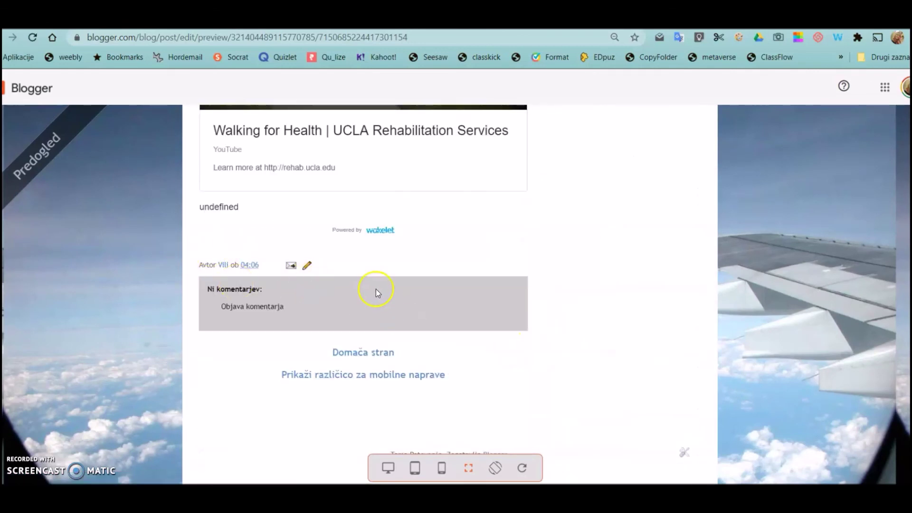
scroll(452, 295, up, 10)
scroll(474, 295, up, 4)
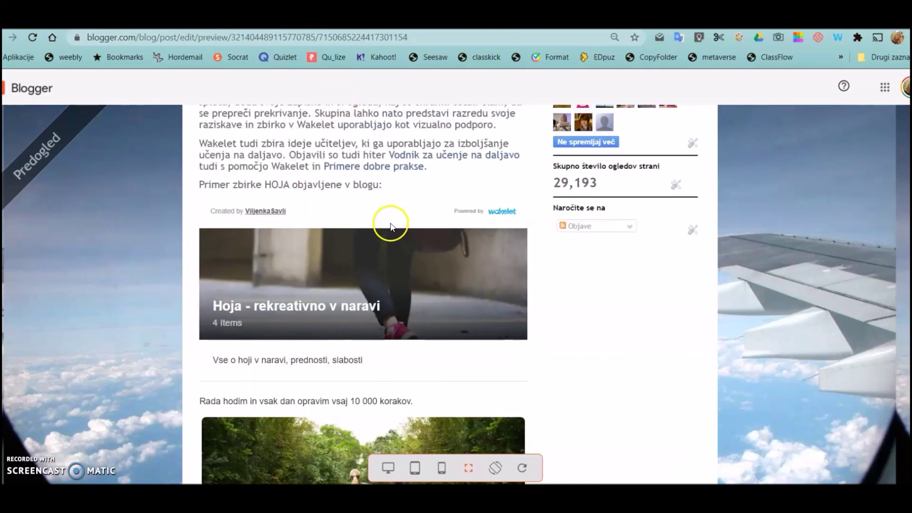
scroll(391, 226, down, 12)
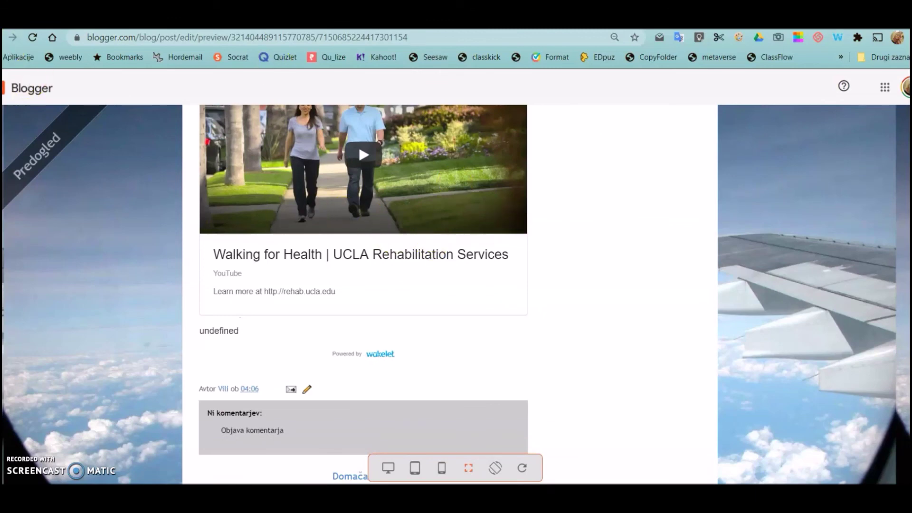
Step: Return to Wakelet and show the bookmarks in the single-column layout with large previews
click(180, 23)
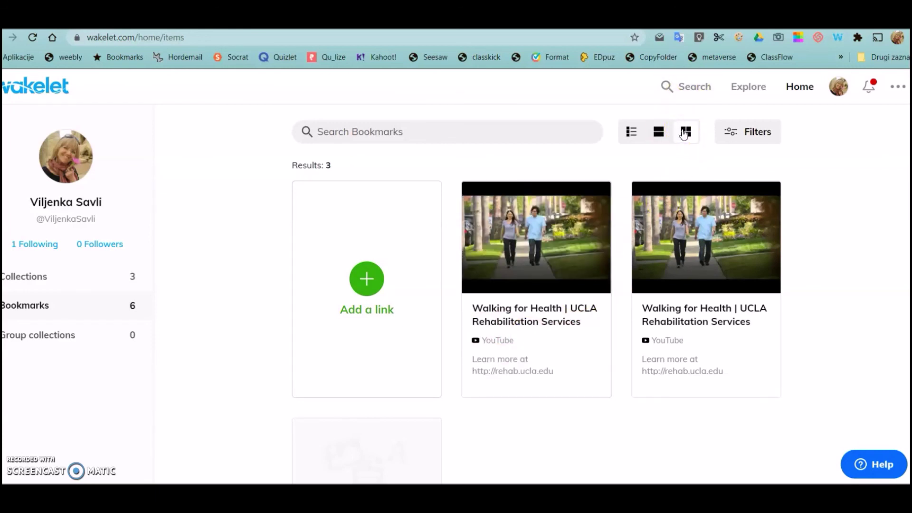
click(659, 137)
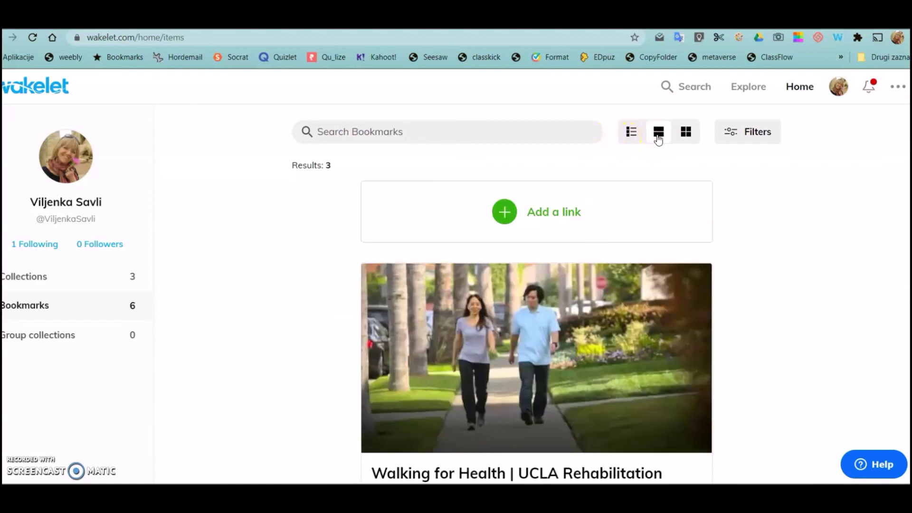
Step: Compare the bookmarks in the grid layout, switch them back to the compact list layout, and look through the saved items
scroll(613, 299, down, 3)
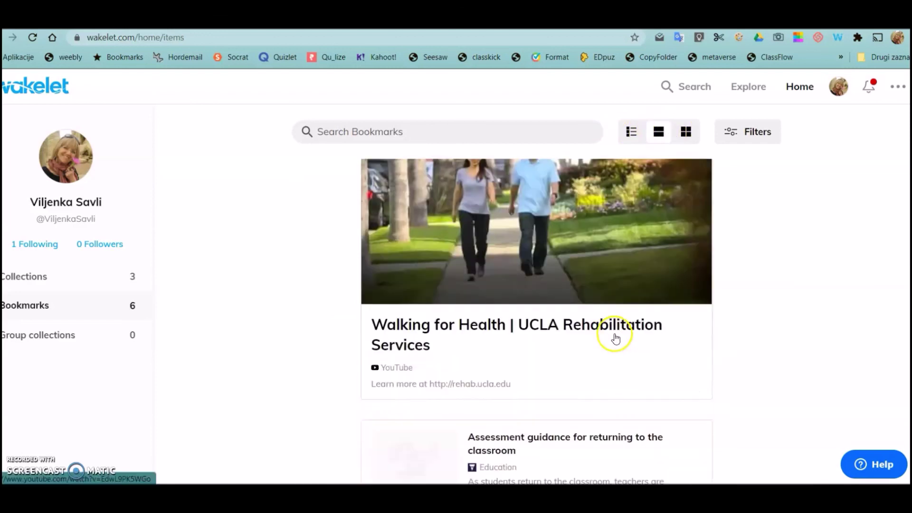
click(686, 132)
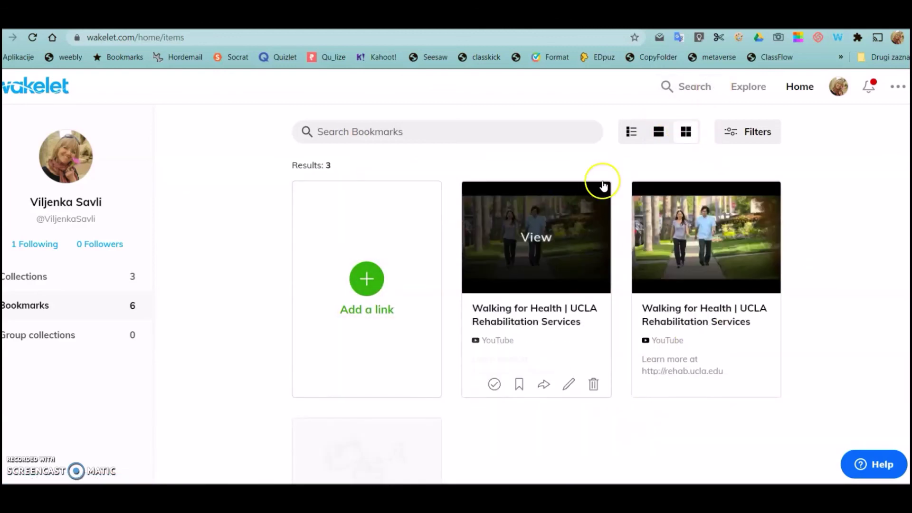
click(631, 133)
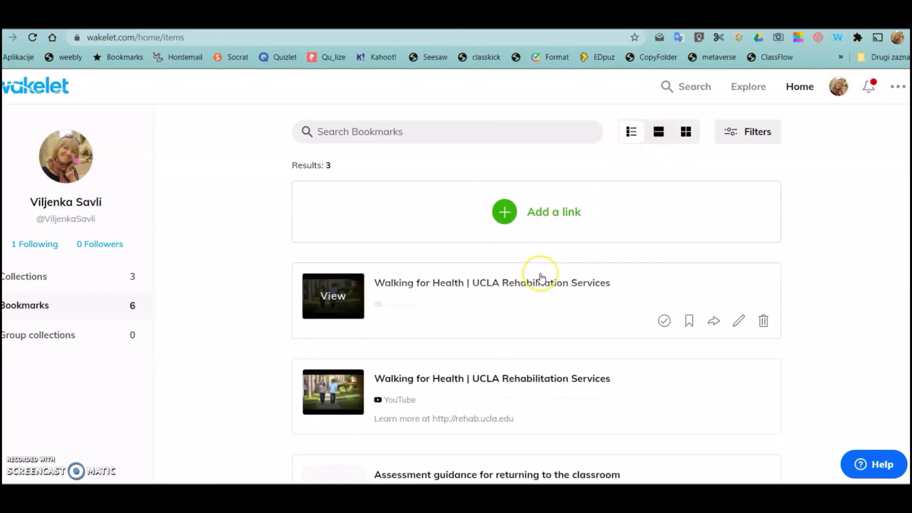
scroll(540, 273, down, 3)
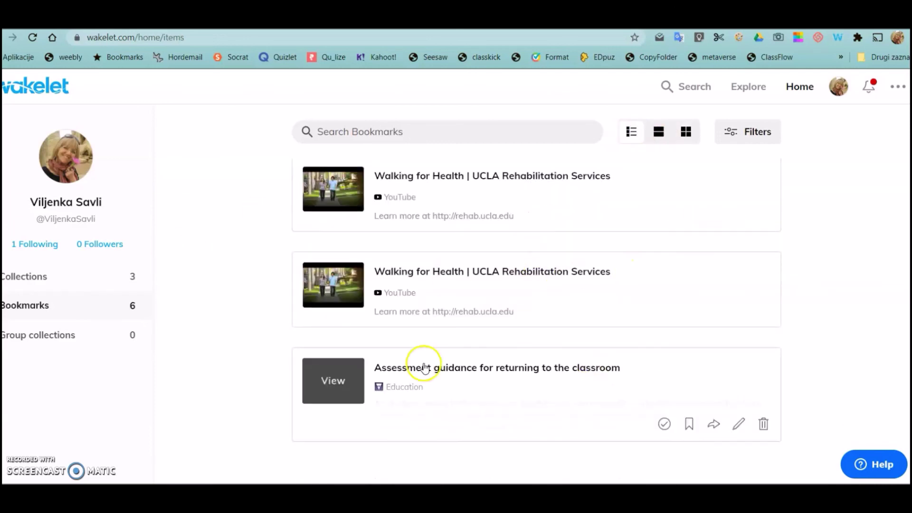
scroll(708, 395, up, 3)
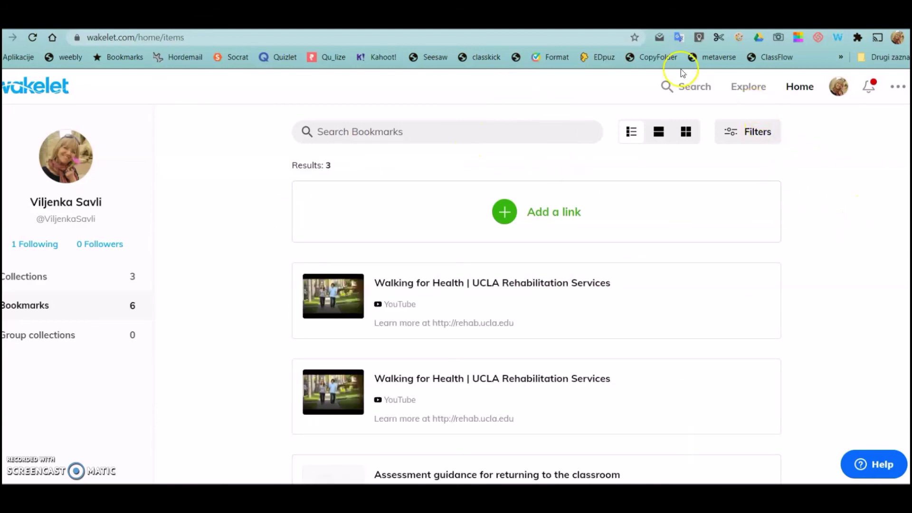
Step: Open Wakelet's Explore page and browse the featured collections under Top Picks
click(735, 89)
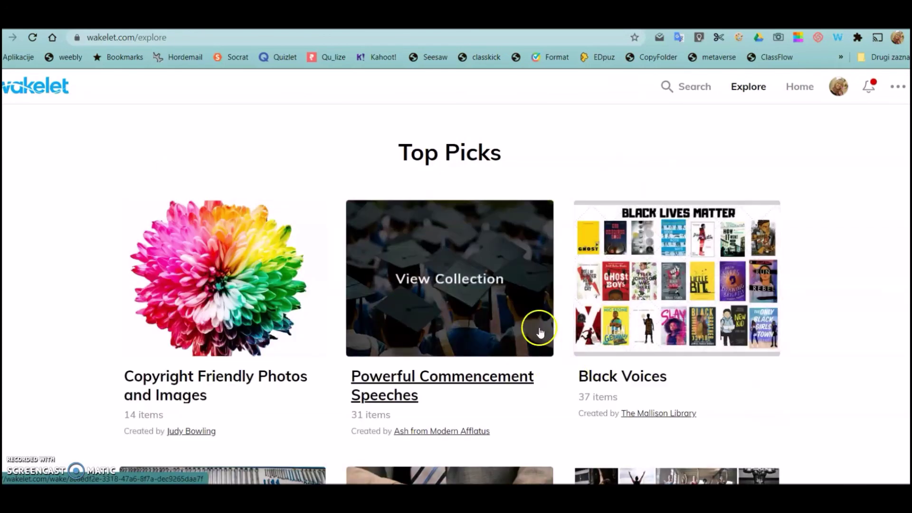
scroll(533, 336, down, 3)
scroll(589, 351, down, 1)
scroll(625, 354, down, 6)
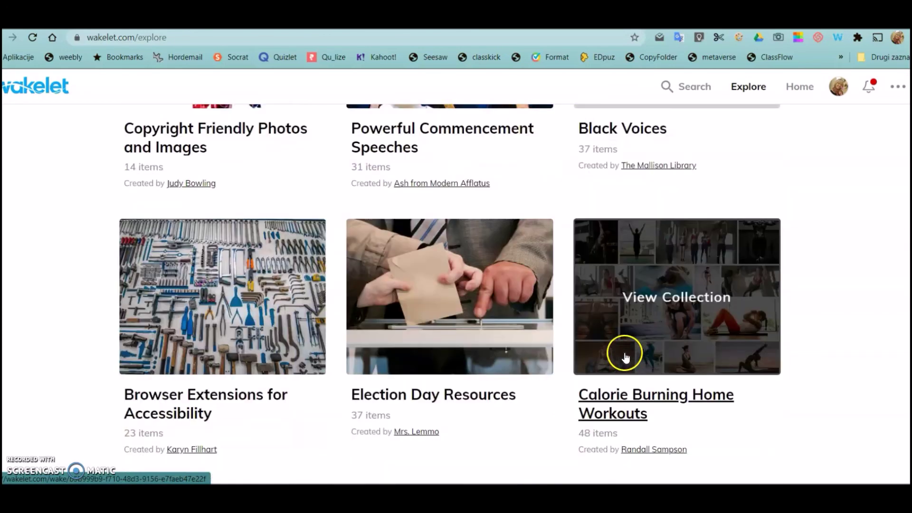
scroll(631, 354, up, 9)
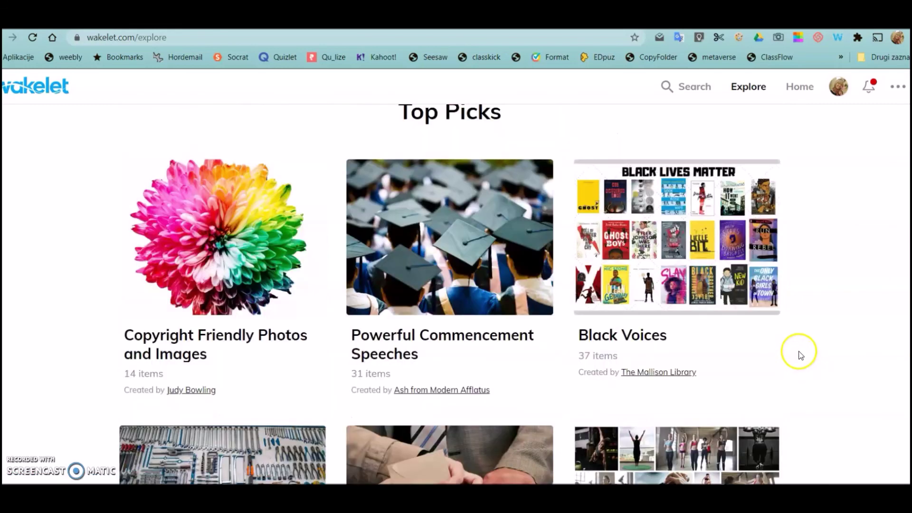
scroll(794, 354, up, 1)
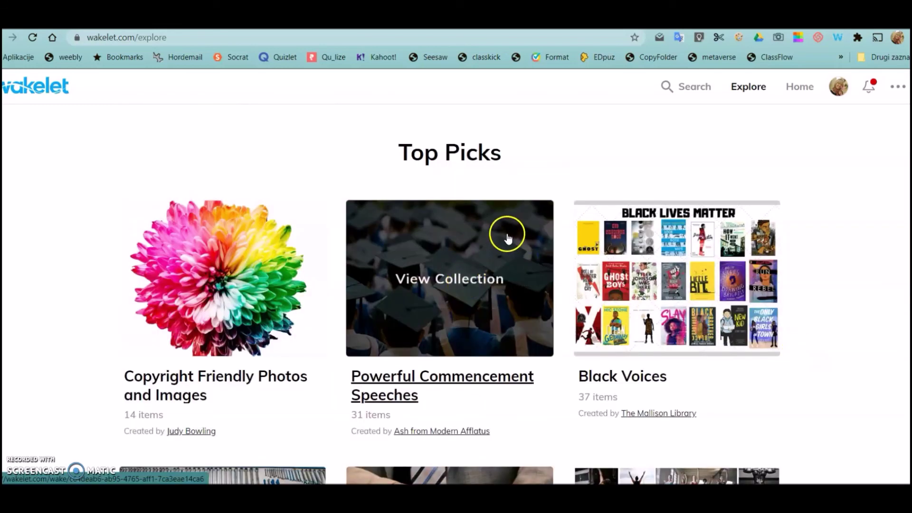